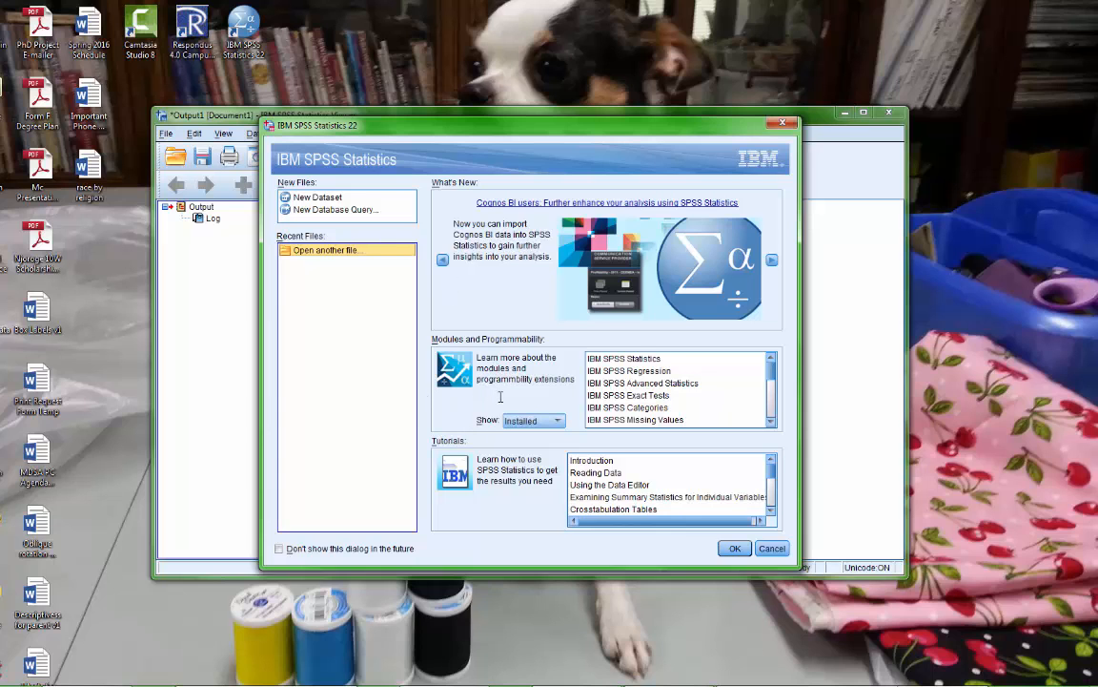
# Dismiss the startup dialog, minimize the output viewer window and maximize the data editor window
pyautogui.click(780, 125)
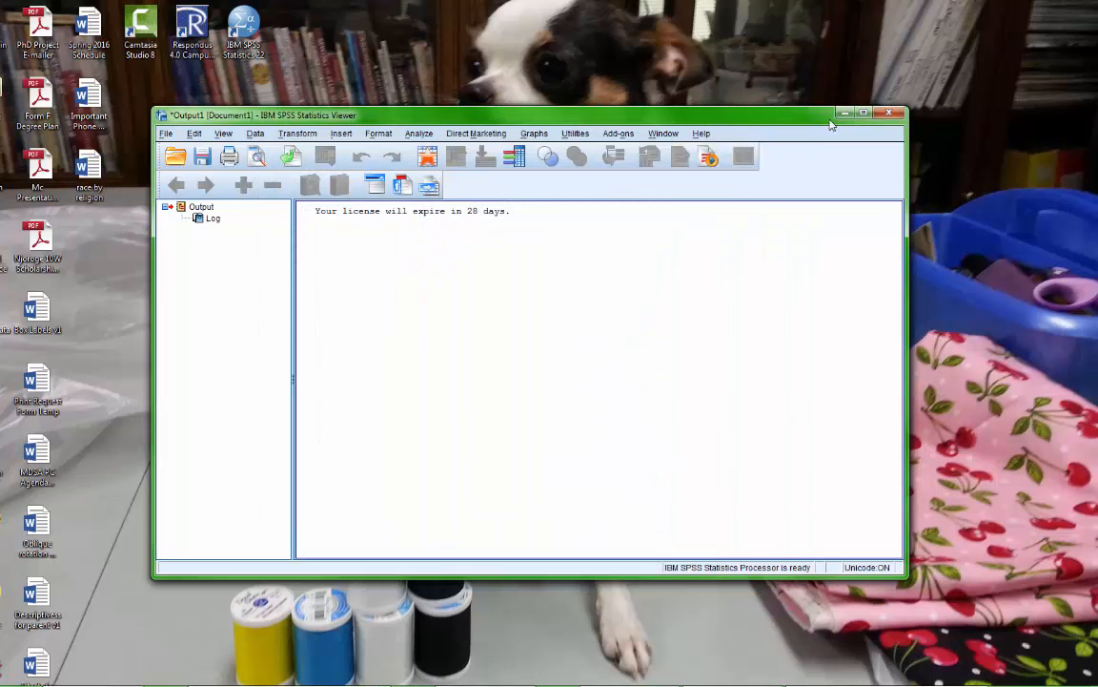
pyautogui.click(845, 115)
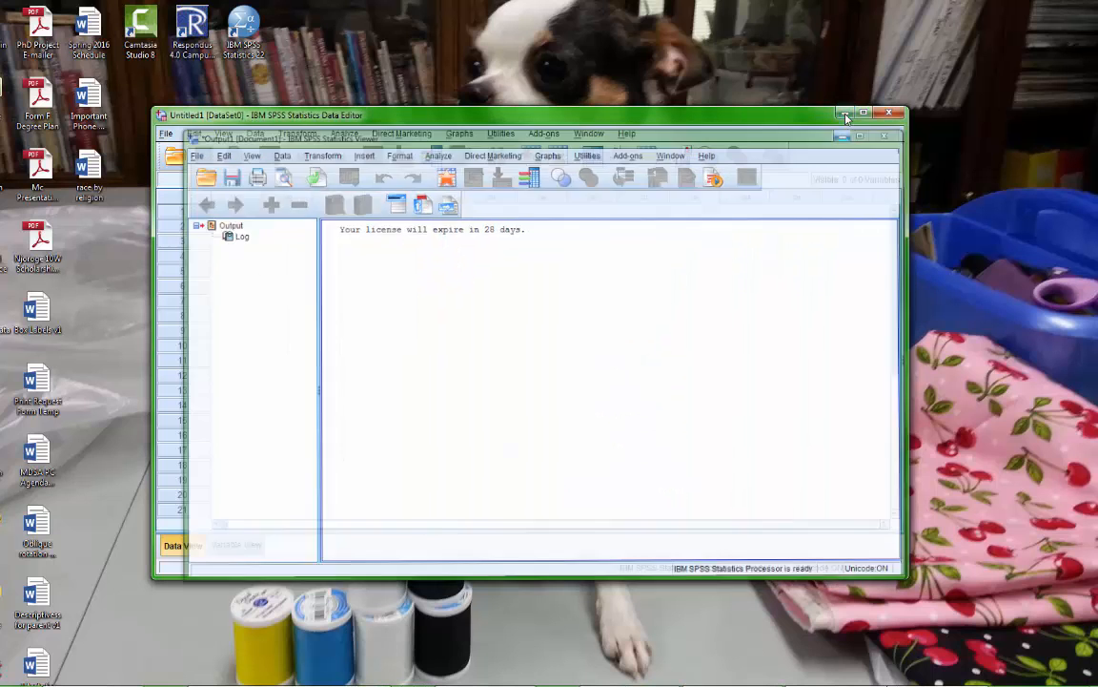
pyautogui.moveTo(651, 125); pyautogui.dragTo(601, 3)
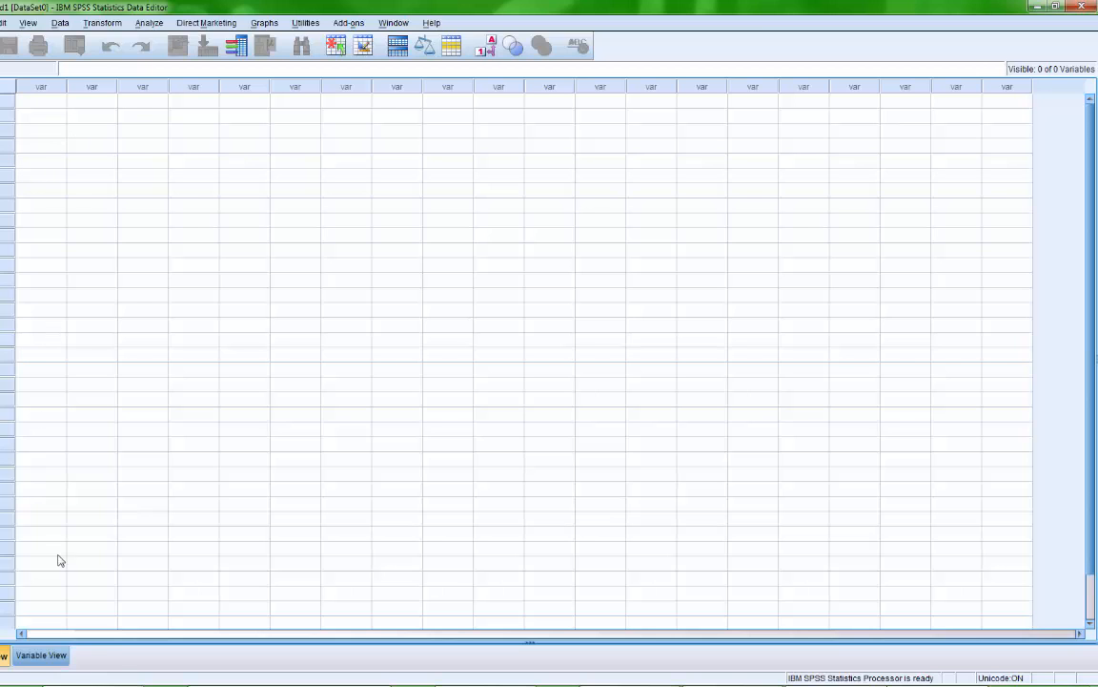
# Define a new variable named Variable_1 in the first row of the variable definitions
pyautogui.click(44, 657)
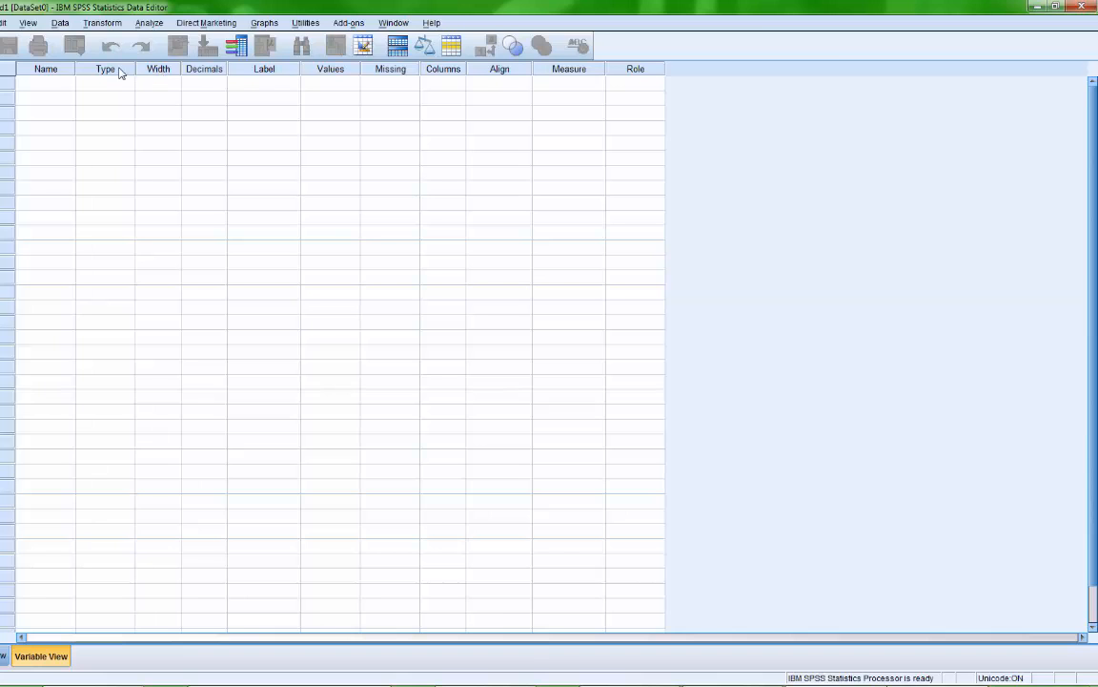
pyautogui.click(63, 86)
pyautogui.write('V')
pyautogui.write('ariable_1')
pyautogui.press('Return')
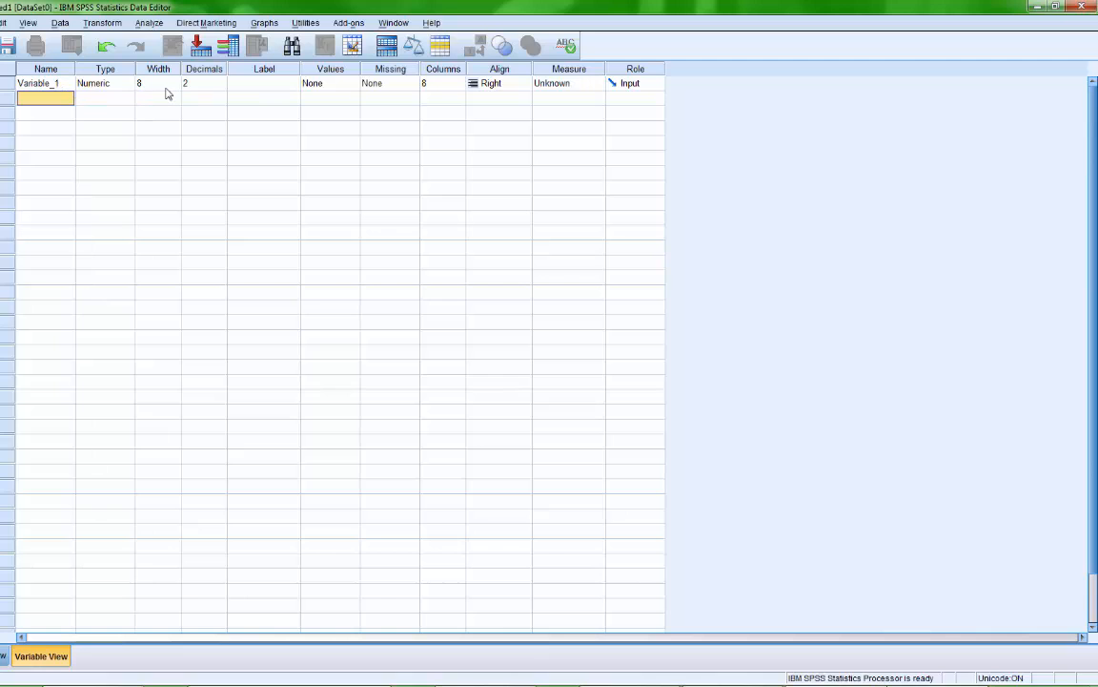
# Set the number of decimals for Variable_1 to 0
pyautogui.click(221, 87)
pyautogui.click(222, 87)
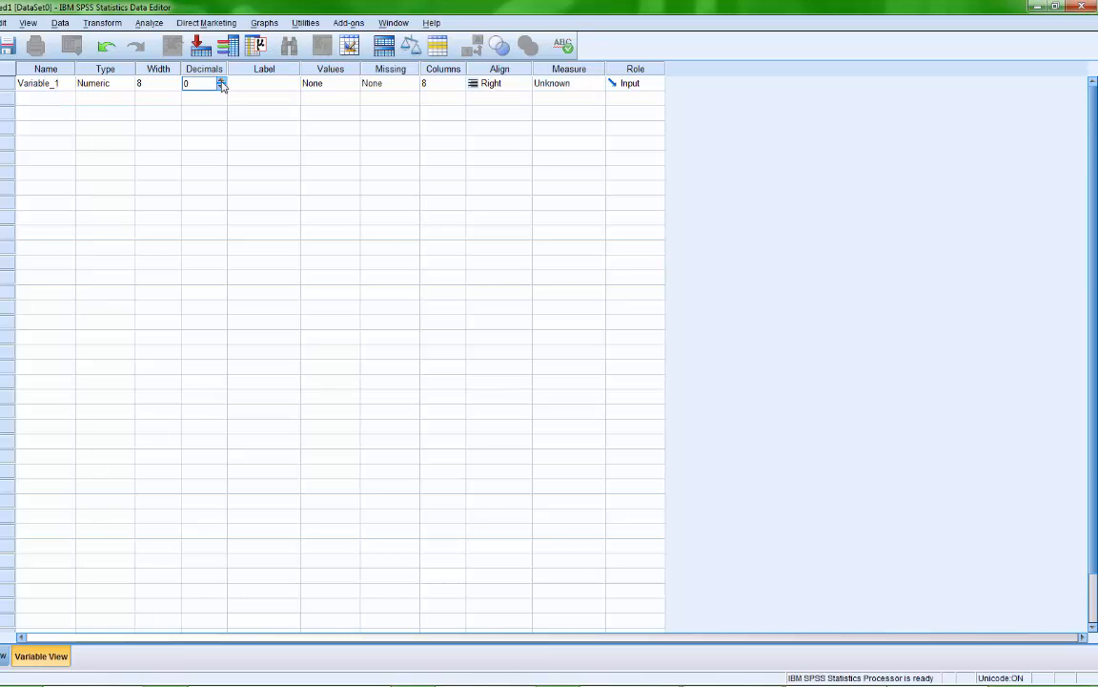
pyautogui.click(246, 88)
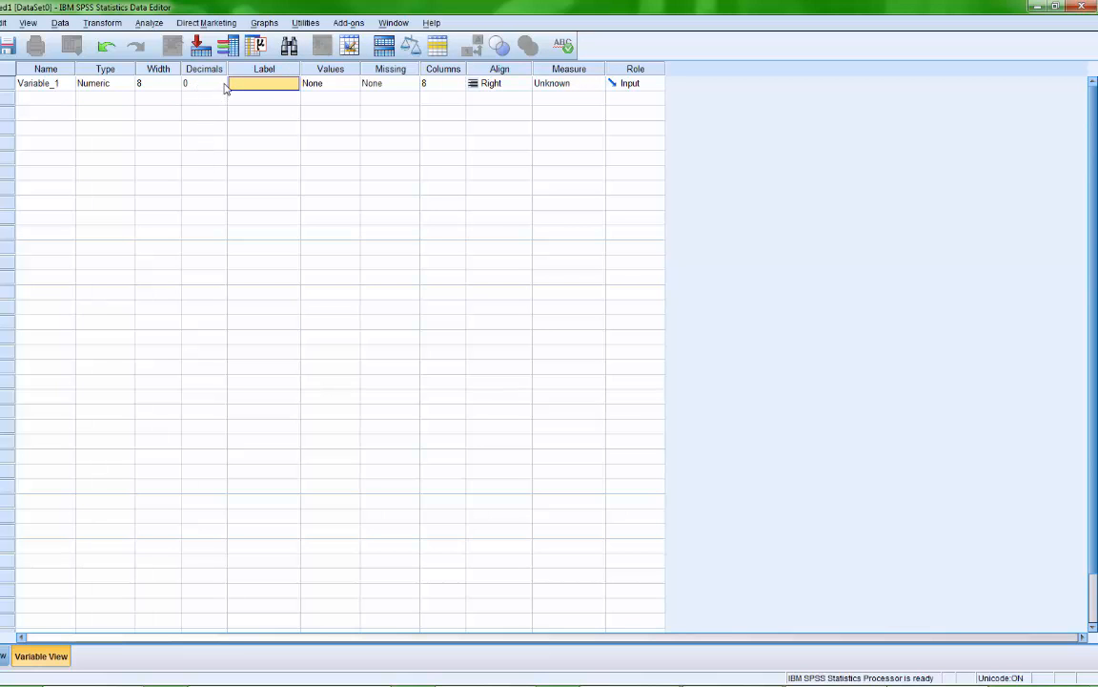
pyautogui.click(220, 88)
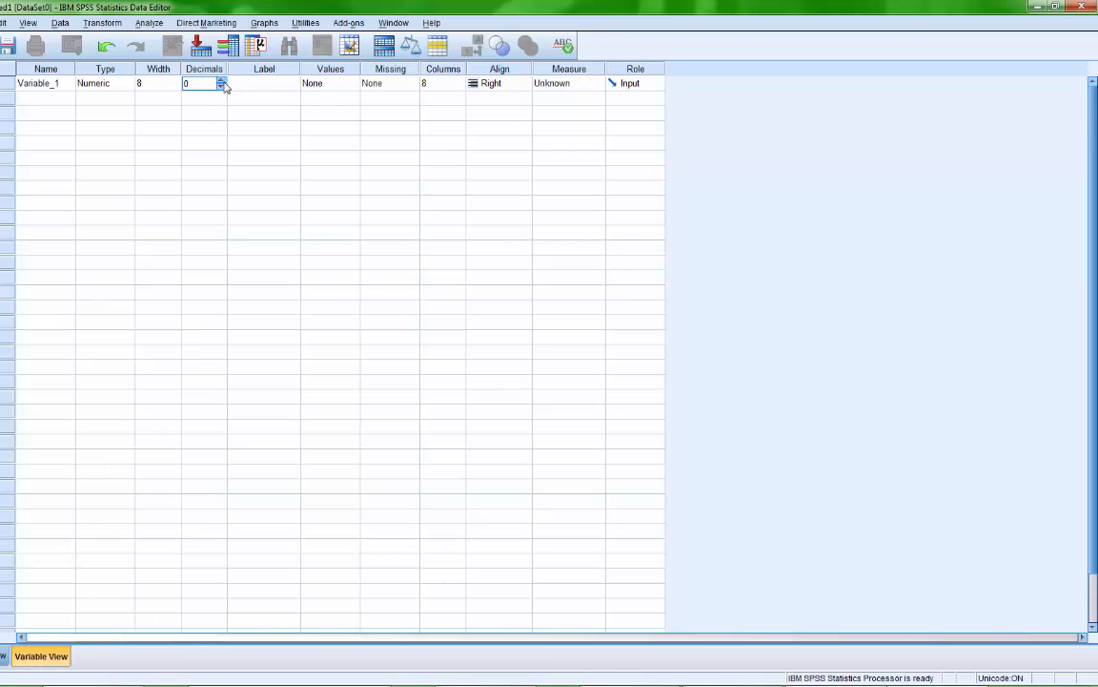
pyautogui.click(222, 83)
pyautogui.click(221, 82)
pyautogui.click(221, 82)
pyautogui.press('Tab')
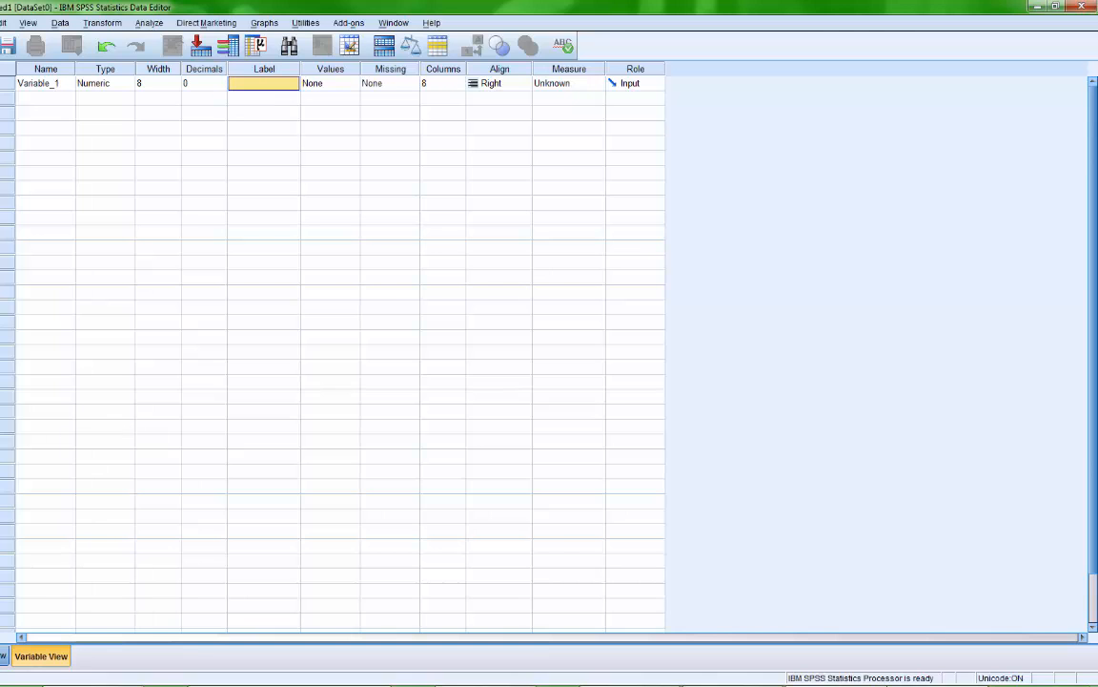
# Create a second variable in the data grid by entering the value 2 in the first five rows of the second column
pyautogui.hotkey('ctrl', 't')
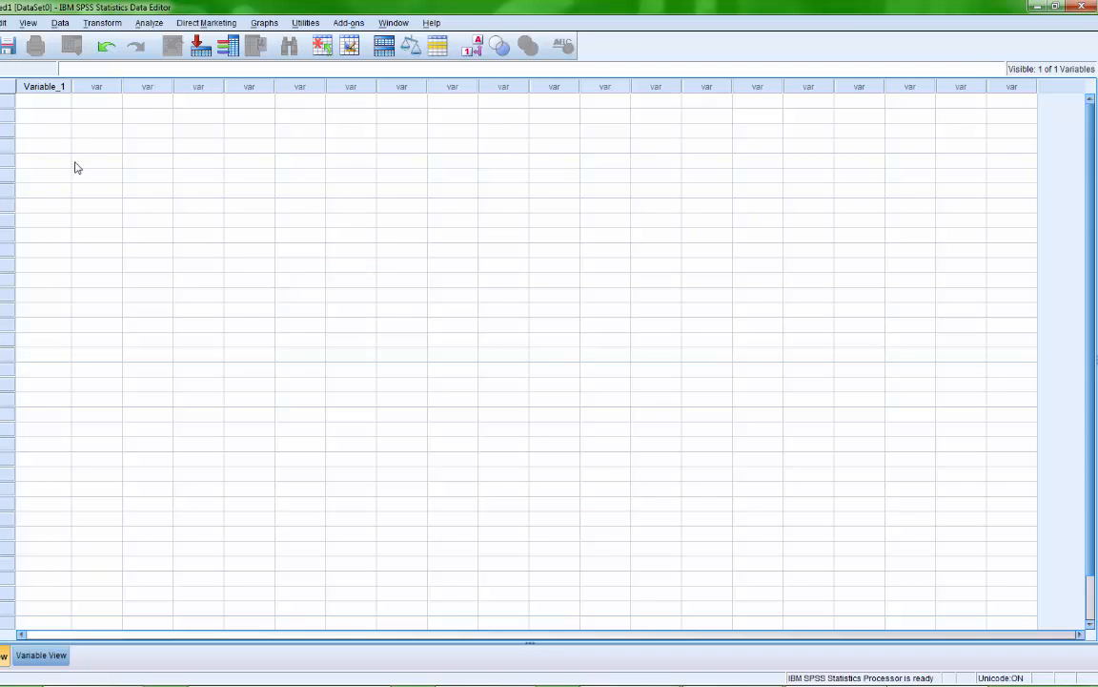
pyautogui.click(97, 103)
pyautogui.write('2')
pyautogui.press('Return')
pyautogui.write('2')
pyautogui.press('Return')
pyautogui.write('2')
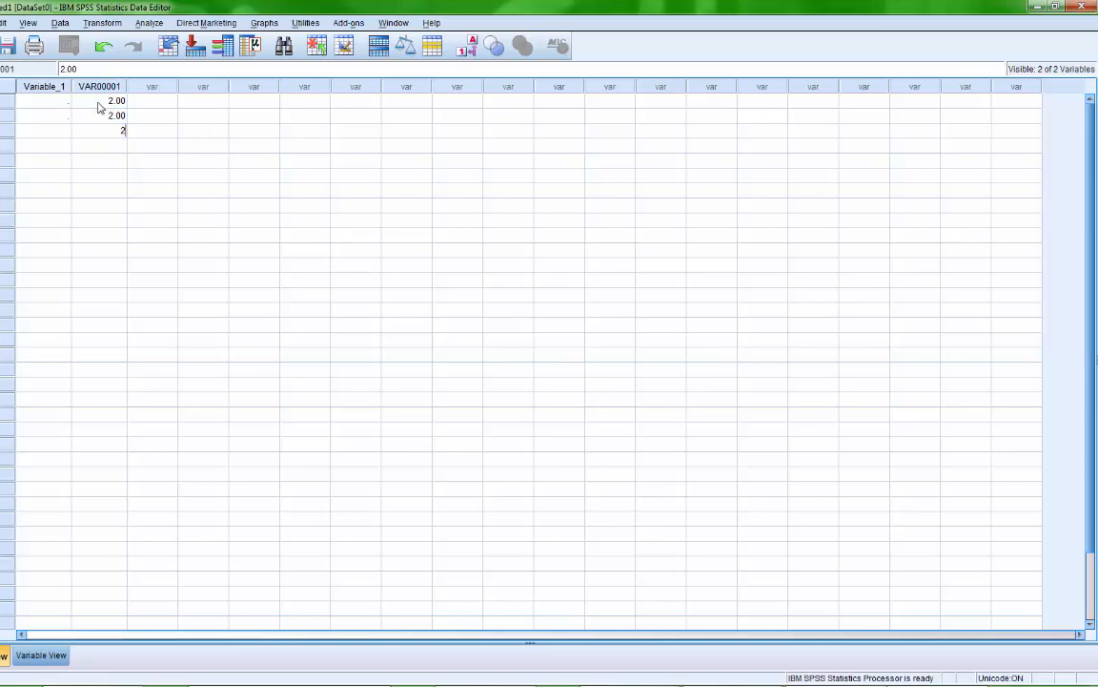
pyautogui.press('Return')
pyautogui.write('2')
pyautogui.press('Return')
pyautogui.write('2')
pyautogui.press('Up')
pyautogui.press('Up')
# Rename Variable_1 to Group and the second variable, VAR00001, to DV
pyautogui.click(55, 655)
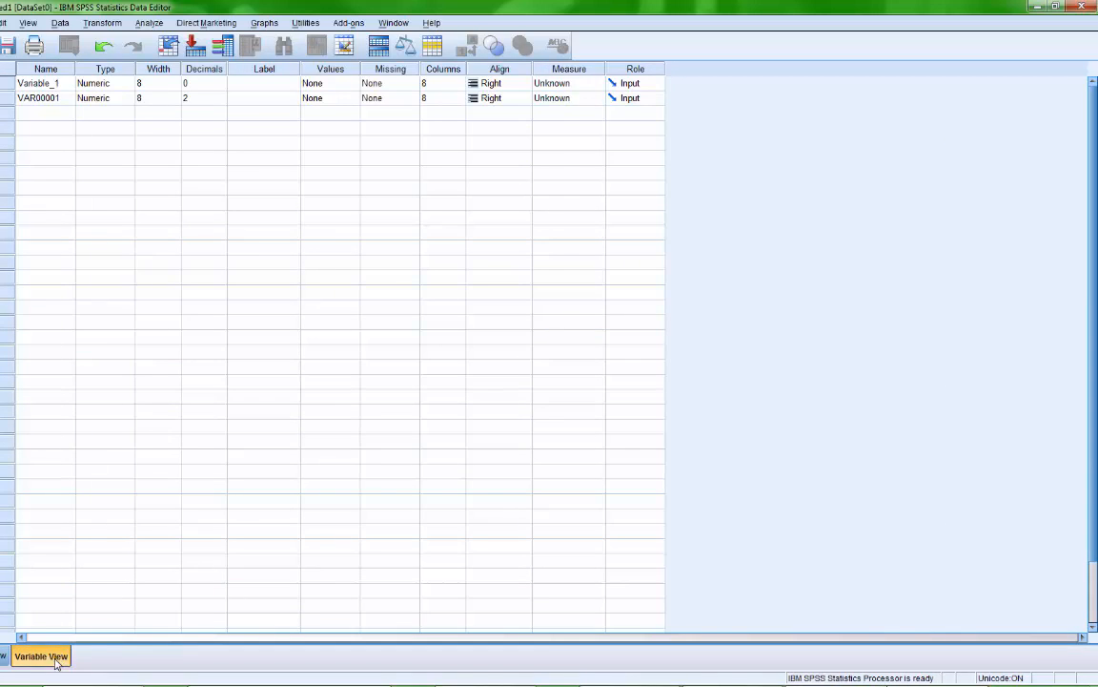
pyautogui.click(52, 85)
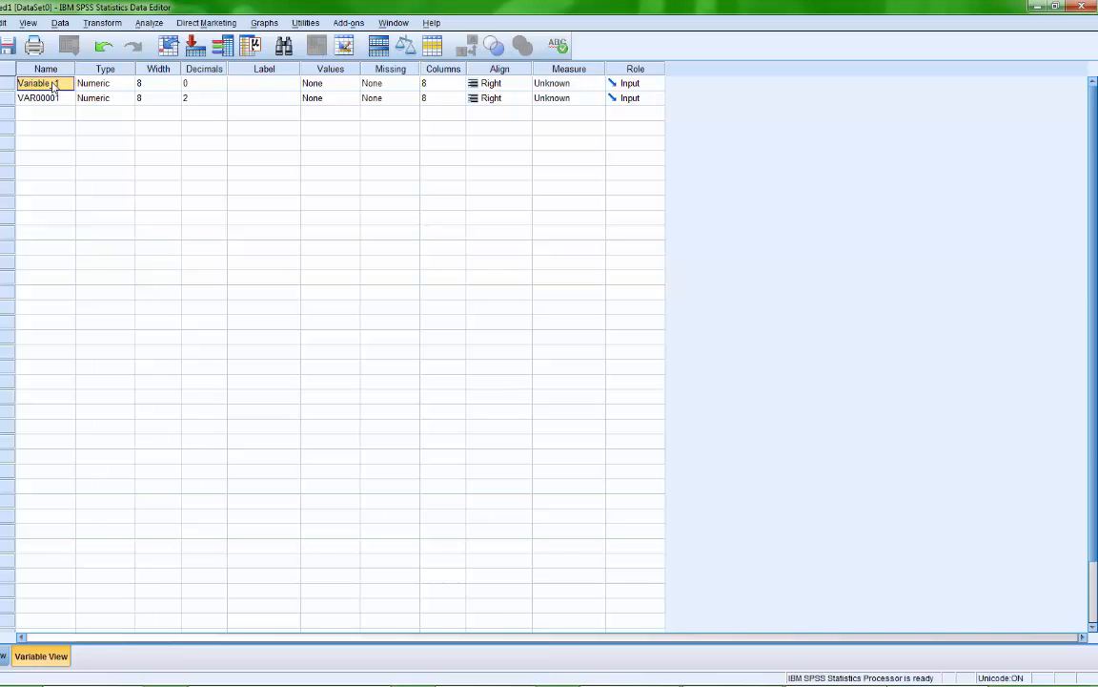
pyautogui.write('Group')
pyautogui.press('Return')
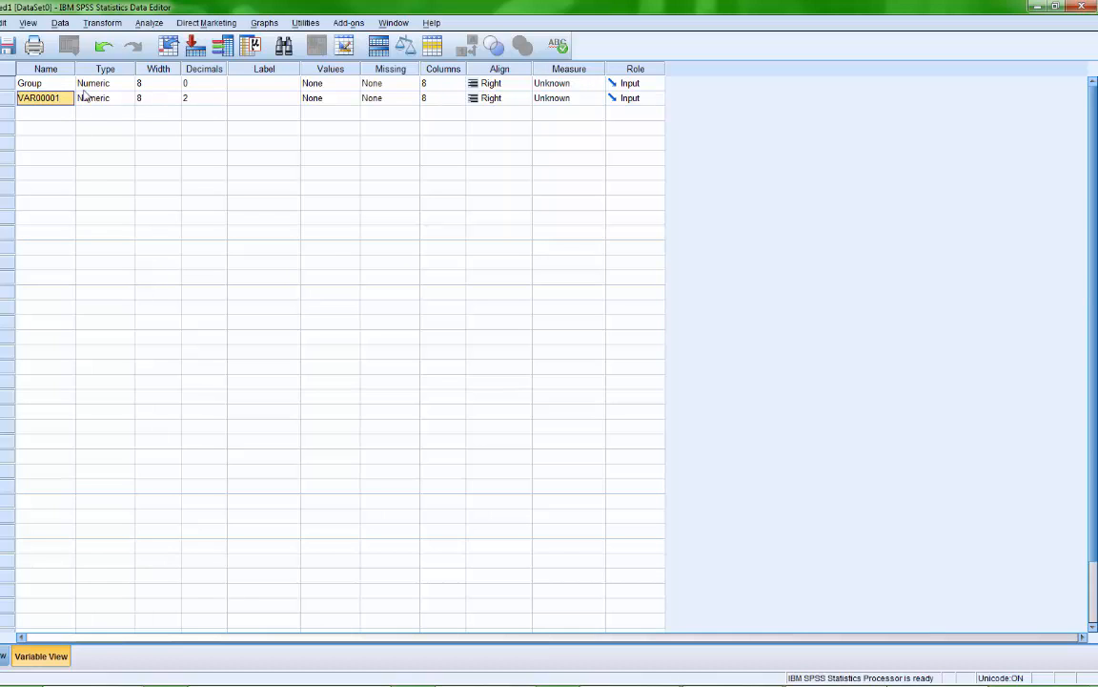
pyautogui.write('DV')
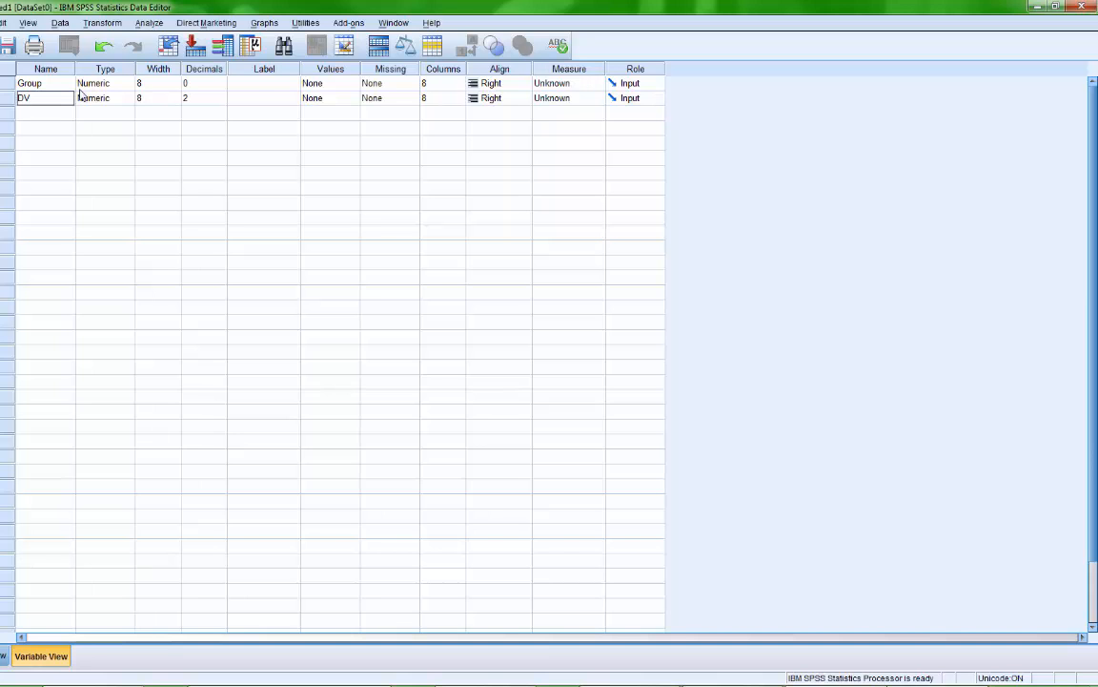
# Set the number of decimals for the DV variable to 0
pyautogui.click(221, 99)
pyautogui.click(221, 102)
pyautogui.click(220, 101)
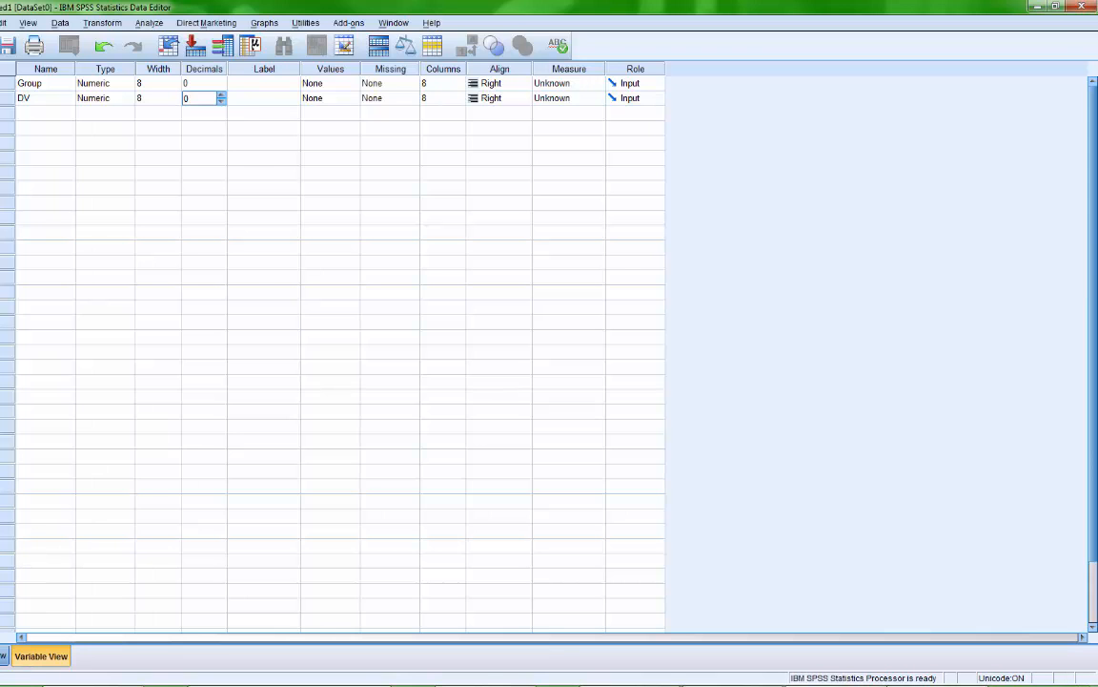
# Enter the value 1 for Group in the first six rows of the data grid
pyautogui.click(3, 656)
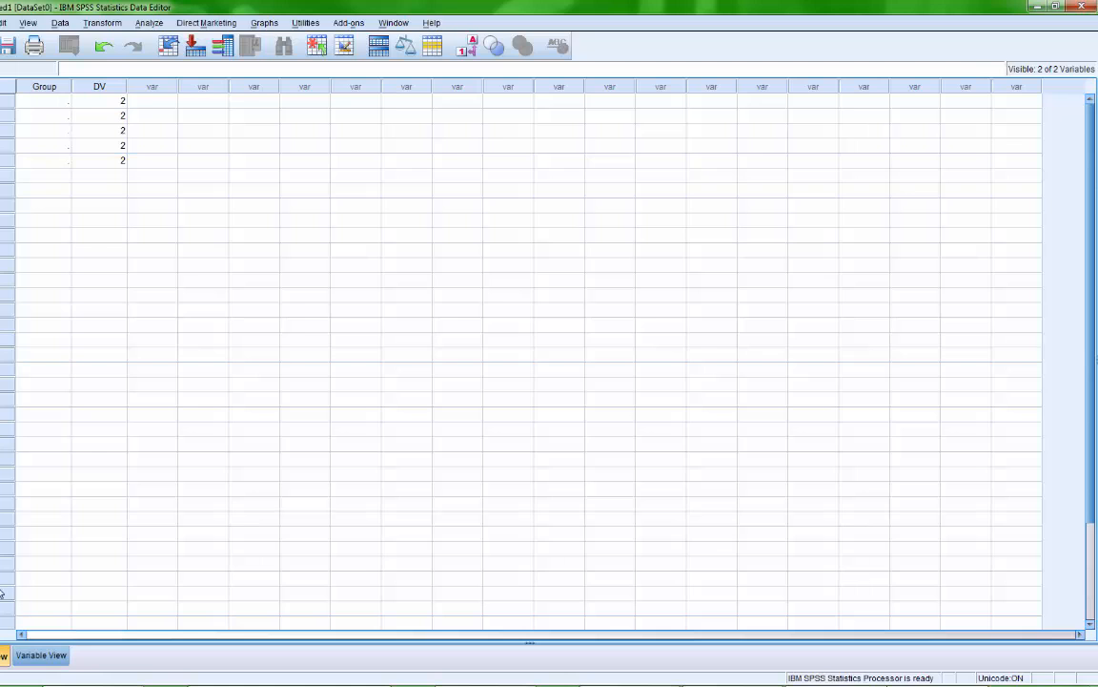
pyautogui.click(48, 104)
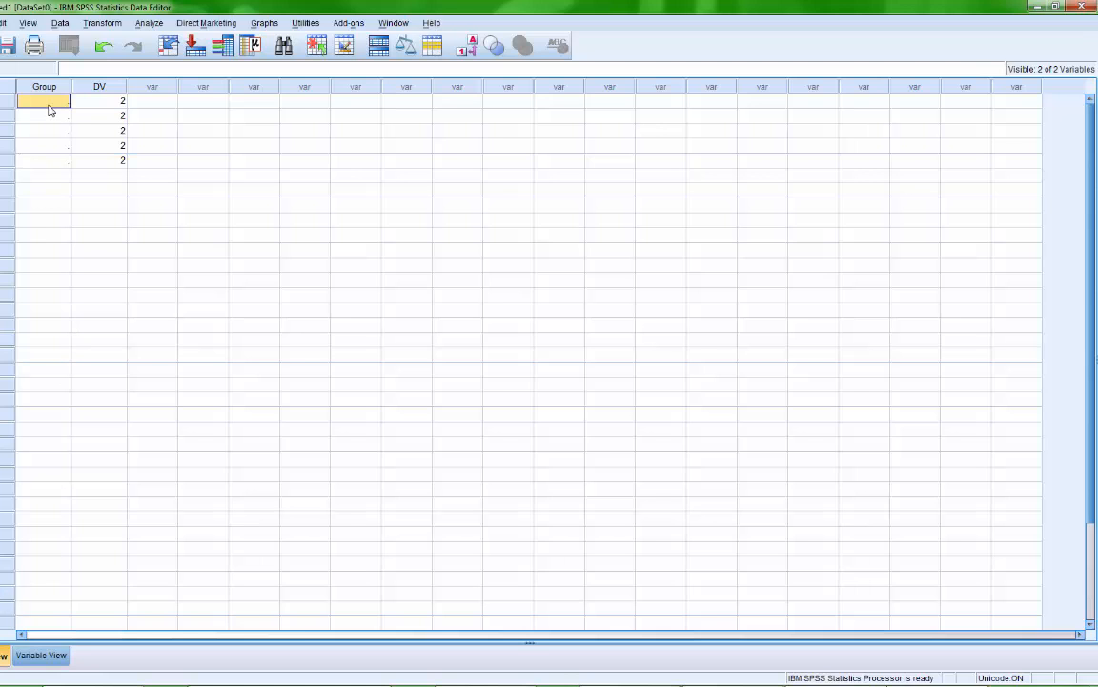
pyautogui.write('1')
pyautogui.press('Return')
pyautogui.write('1')
pyautogui.press('Return')
pyautogui.write('1')
pyautogui.press('Return')
pyautogui.write('1')
pyautogui.press('Return')
pyautogui.write('1')
pyautogui.press('Return')
pyautogui.write('1')
pyautogui.press('Return')
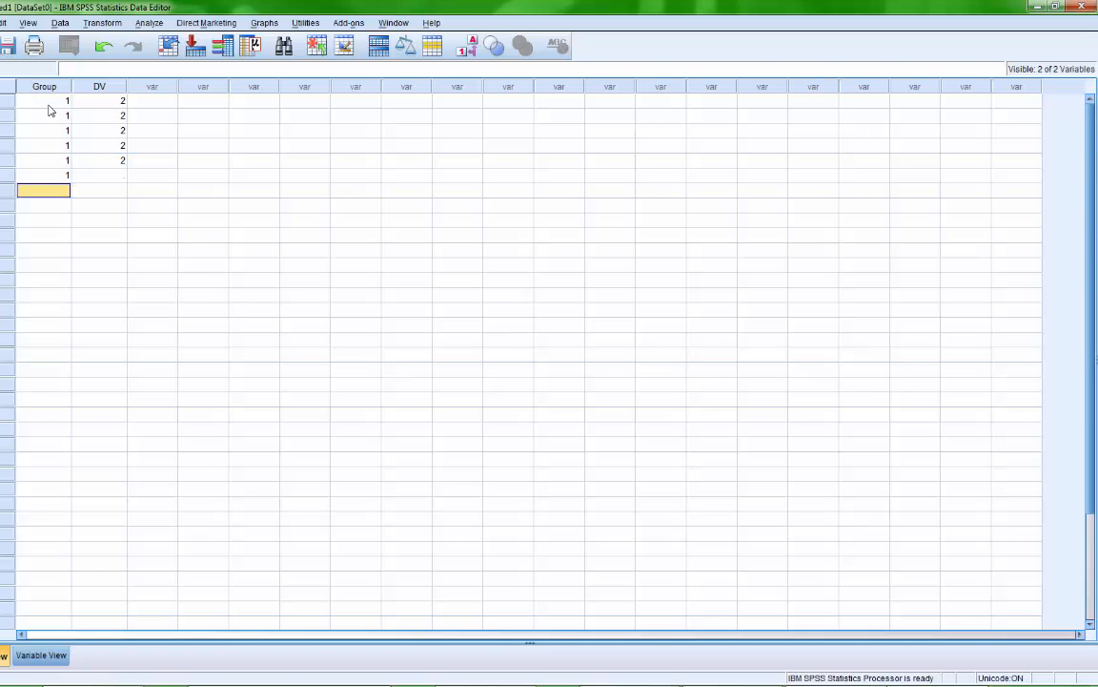
# Enter the value 2 for Group in rows 7 to 12
pyautogui.write('2')
pyautogui.press('Return')
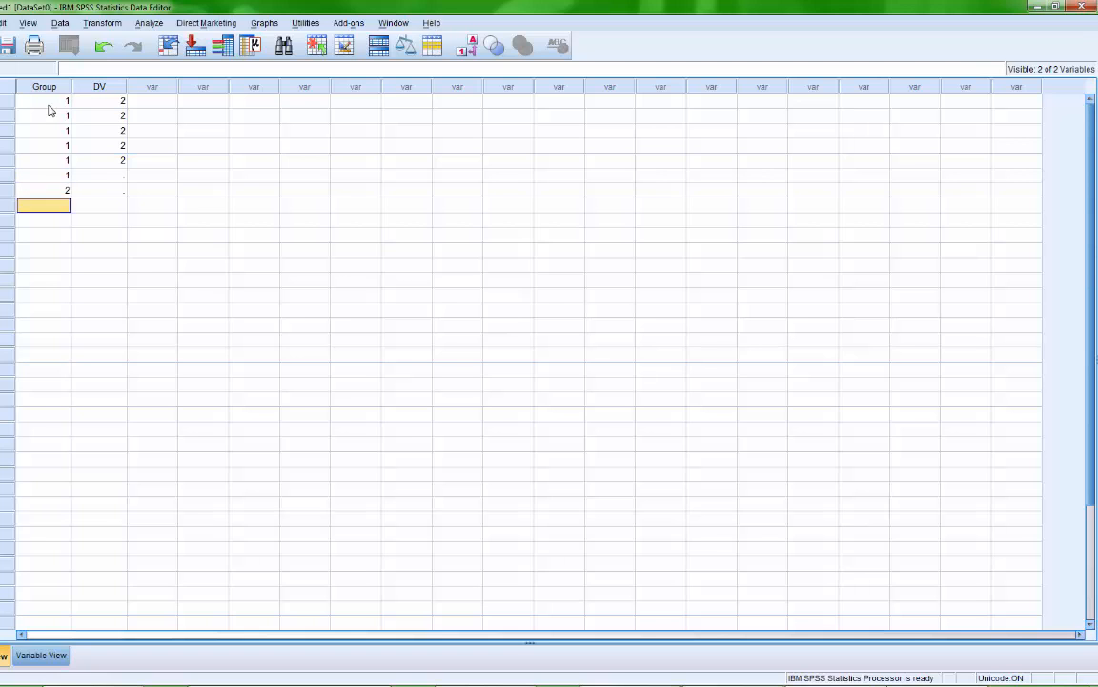
pyautogui.write('2')
pyautogui.press('Return')
pyautogui.write('2')
pyautogui.press('Return')
pyautogui.write('2')
pyautogui.press('Return')
pyautogui.write('2')
pyautogui.press('Return')
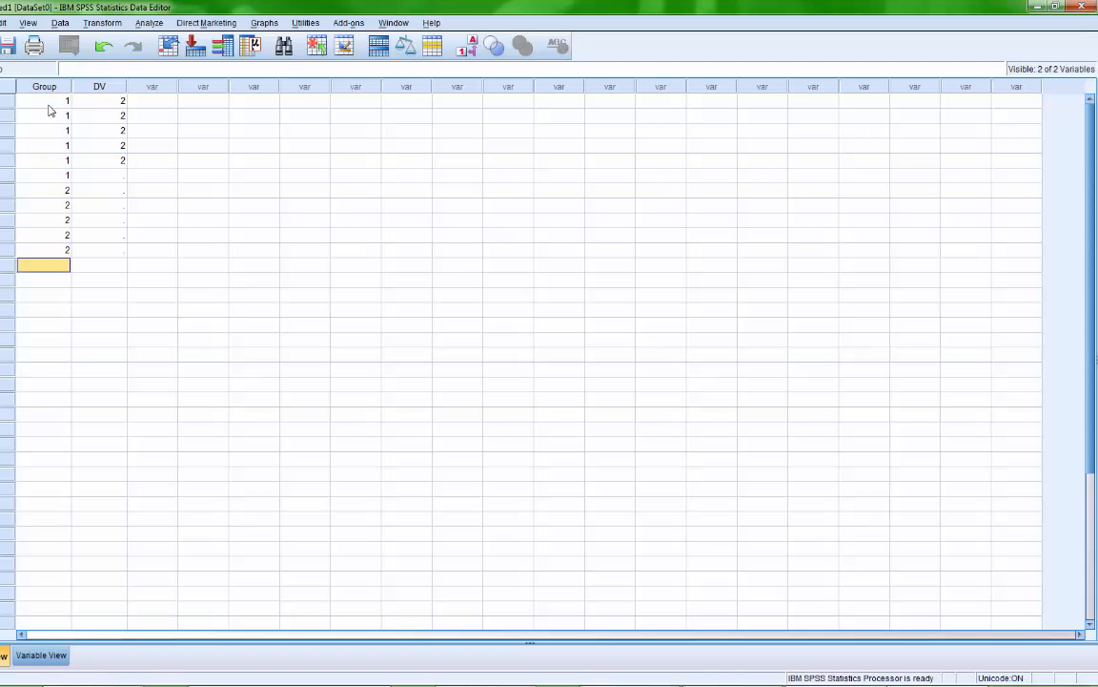
pyautogui.write('2')
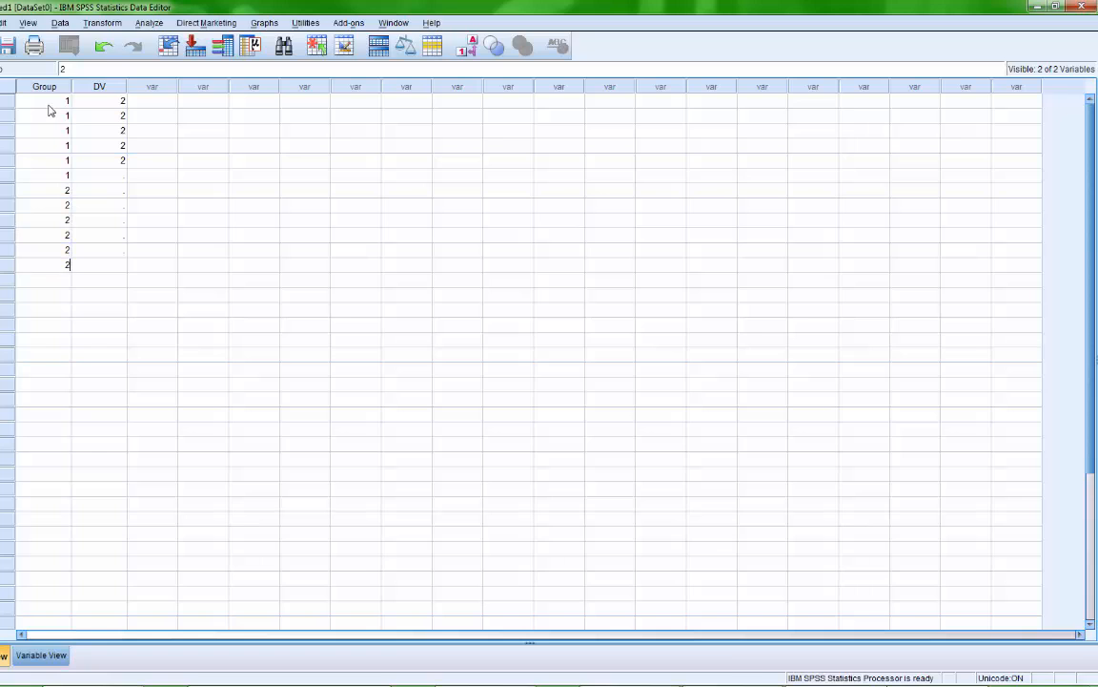
# Enter the DV scores 54, 44, 43, 34, 67 and 87 for the six cases in group 1
pyautogui.click(109, 100)
pyautogui.write('54')
pyautogui.press('Return')
pyautogui.write('44')
pyautogui.press('Return')
pyautogui.write('43')
pyautogui.press('Return')
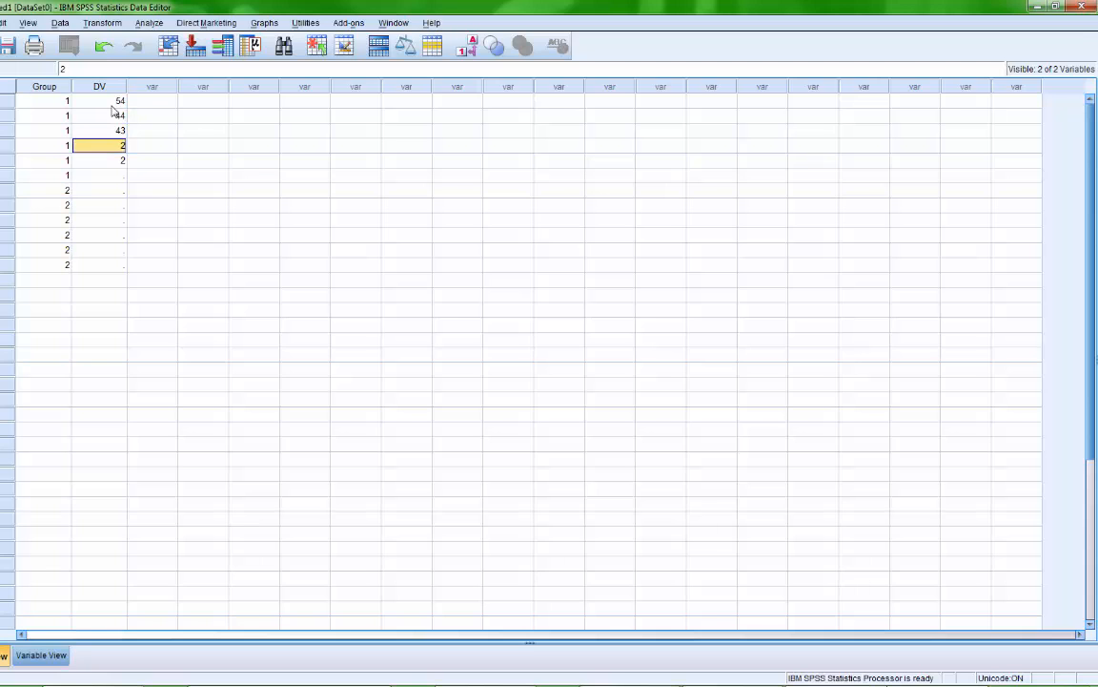
pyautogui.write('34')
pyautogui.press('Return')
pyautogui.write('67')
pyautogui.press('Return')
pyautogui.write('87')
pyautogui.press('Return')
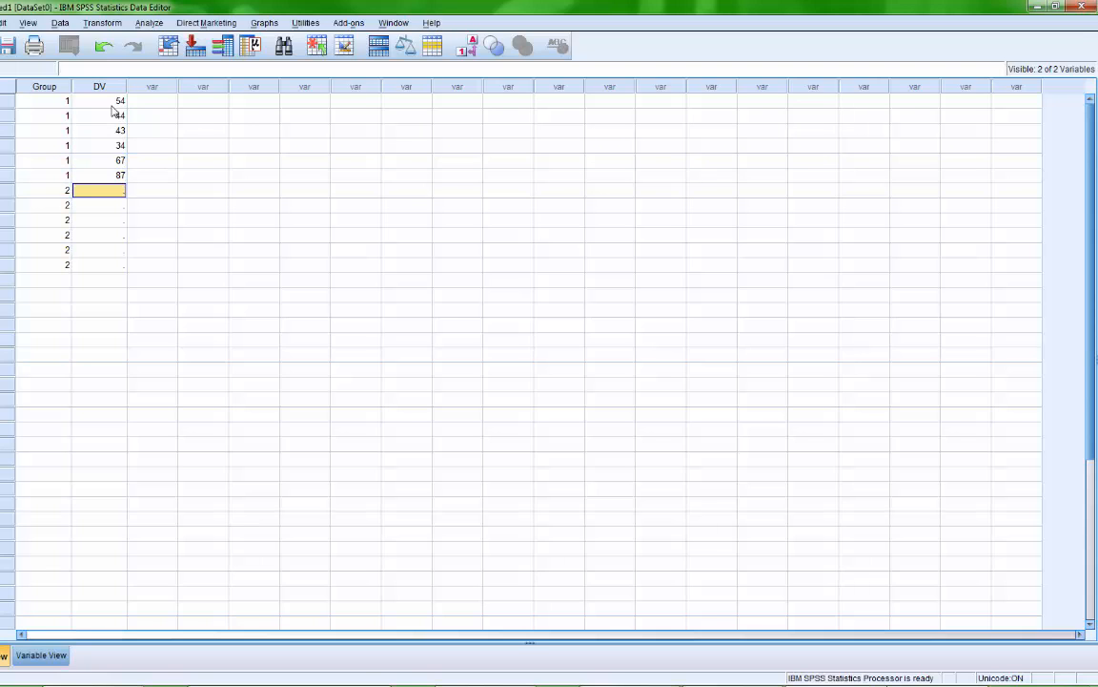
# Enter the DV scores 67, 55, 45, 66, 65 and 67 for the six cases in group 2
pyautogui.write('67')
pyautogui.press('Return')
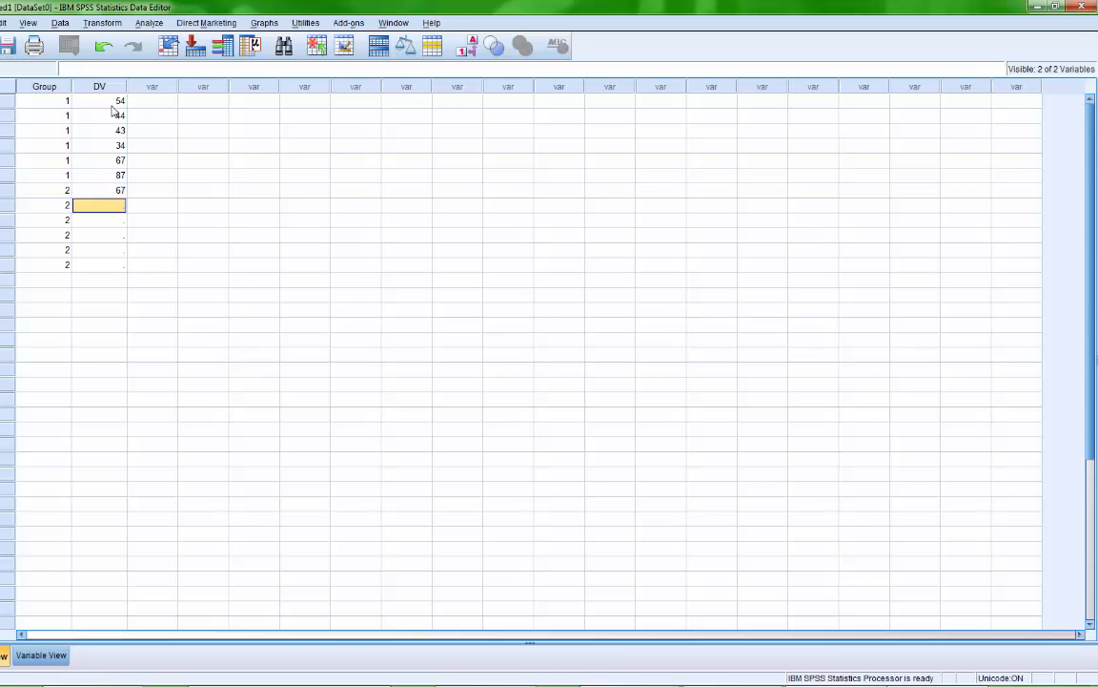
pyautogui.write('55')
pyautogui.press('Return')
pyautogui.write('45')
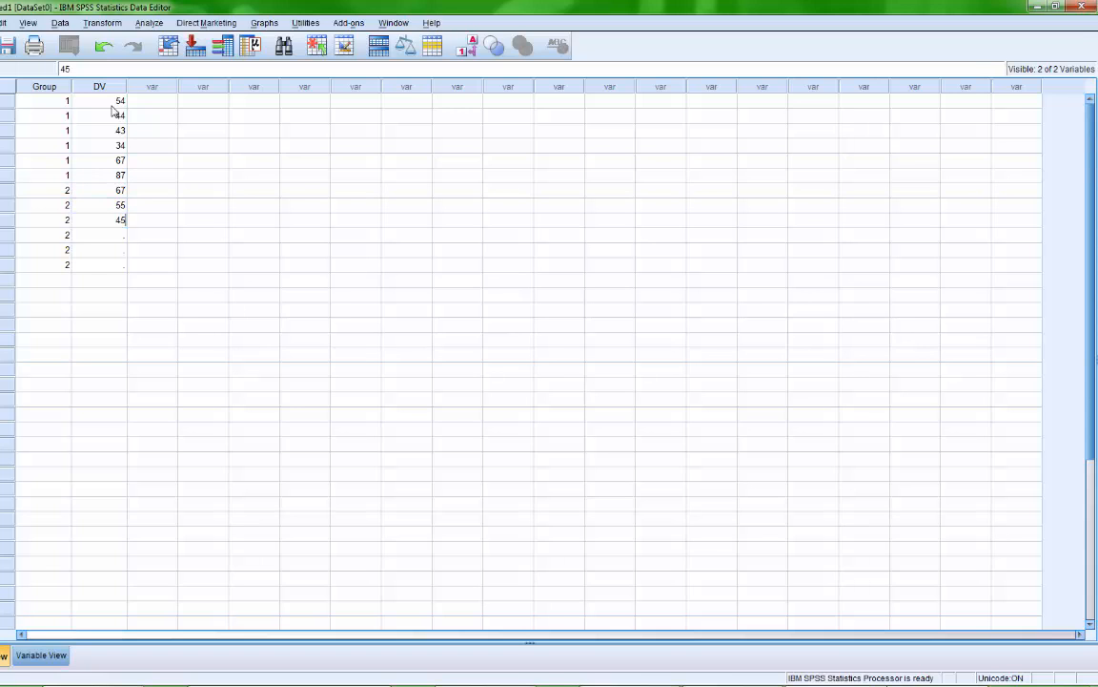
pyautogui.press('Return')
pyautogui.write('66')
pyautogui.press('Return')
pyautogui.write('65')
pyautogui.press('Return')
pyautogui.write('67')
pyautogui.press('Return')
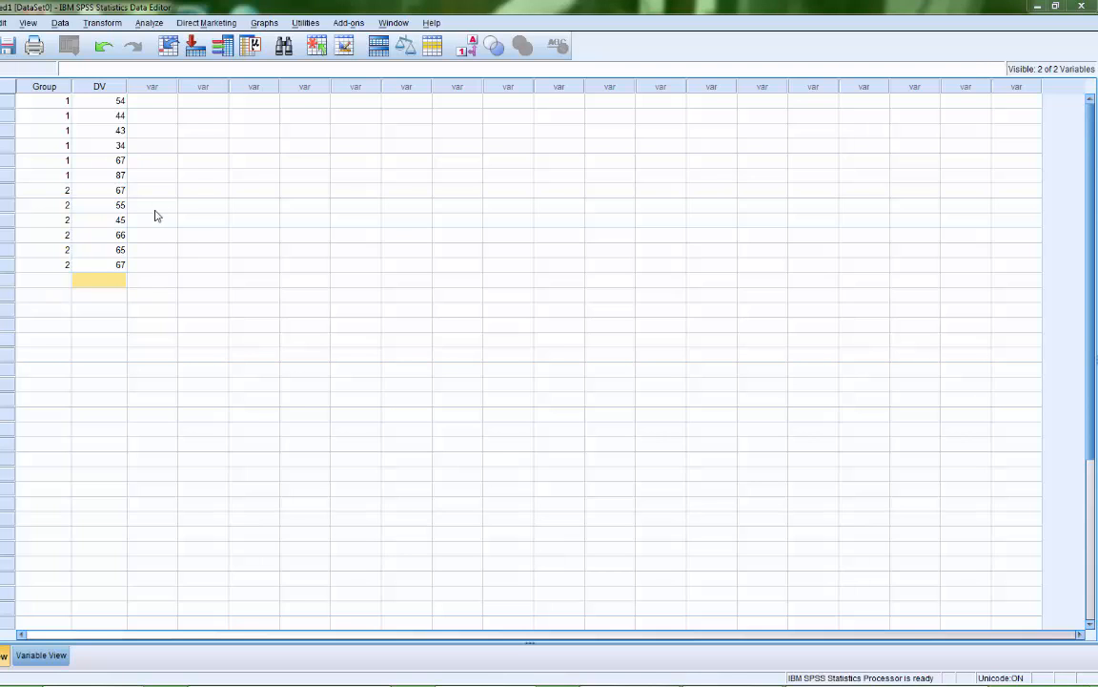
# Start a Descriptives analysis and add DV as the variable to analyze
pyautogui.click(153, 23)
pyautogui.moveTo(186, 54)
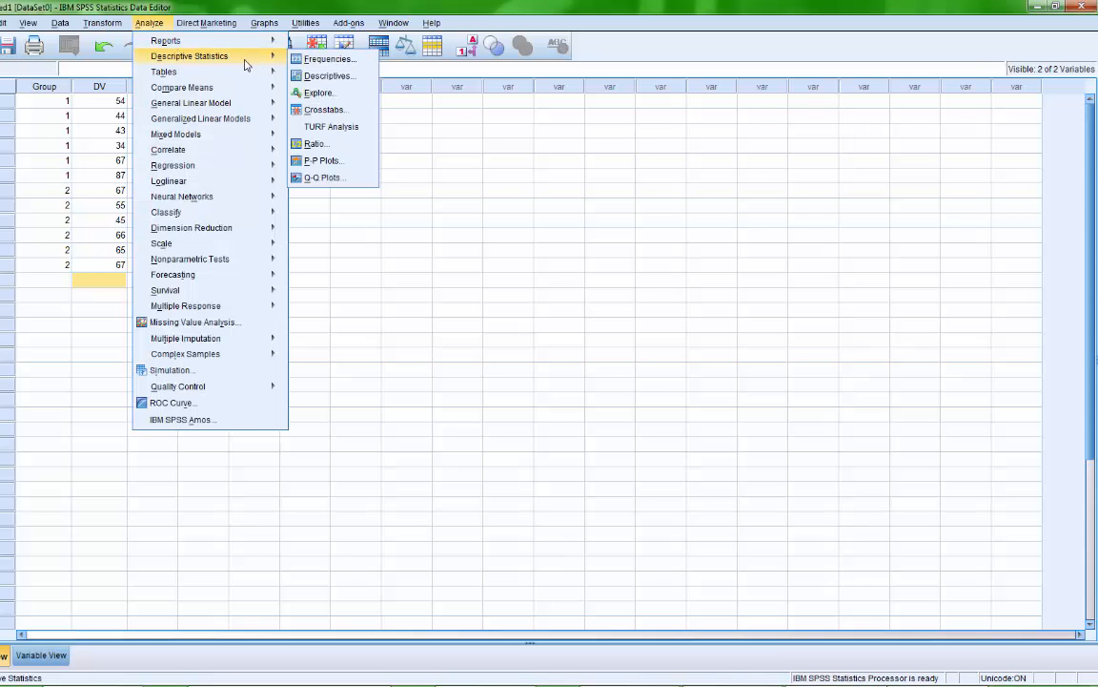
pyautogui.click(362, 80)
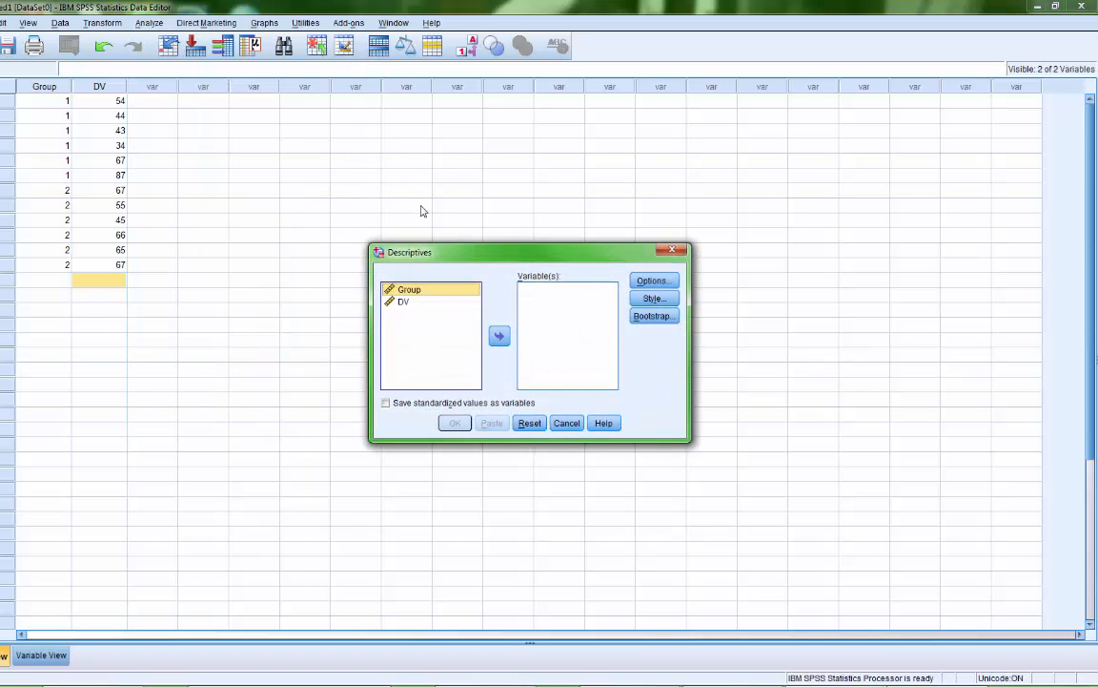
pyautogui.click(405, 310)
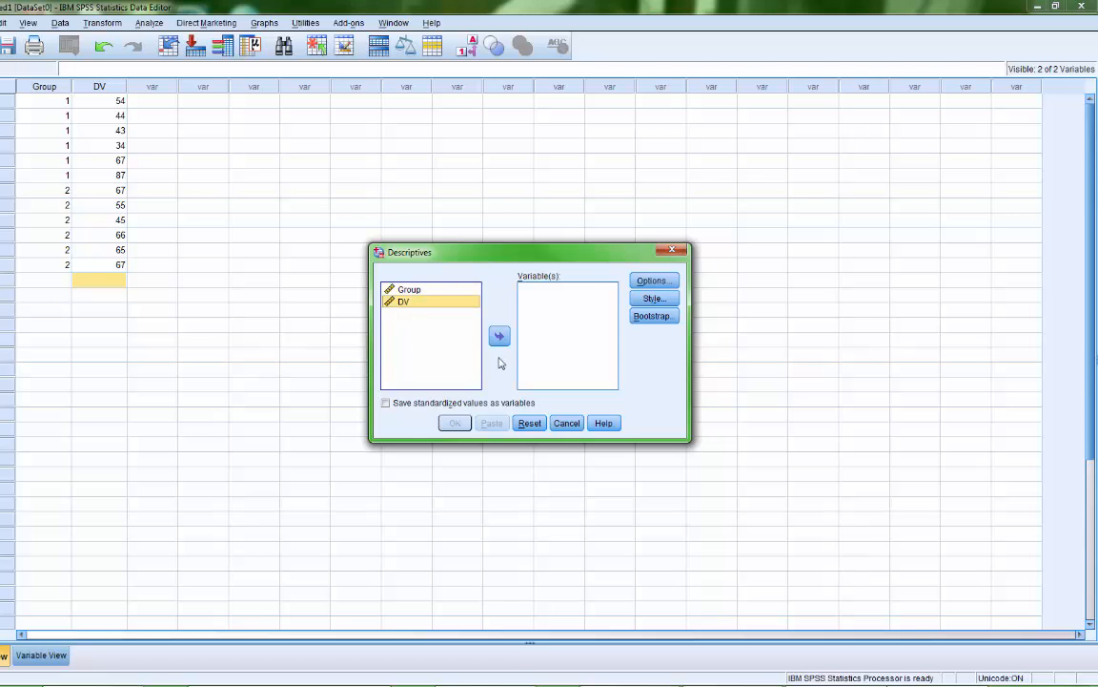
pyautogui.click(498, 337)
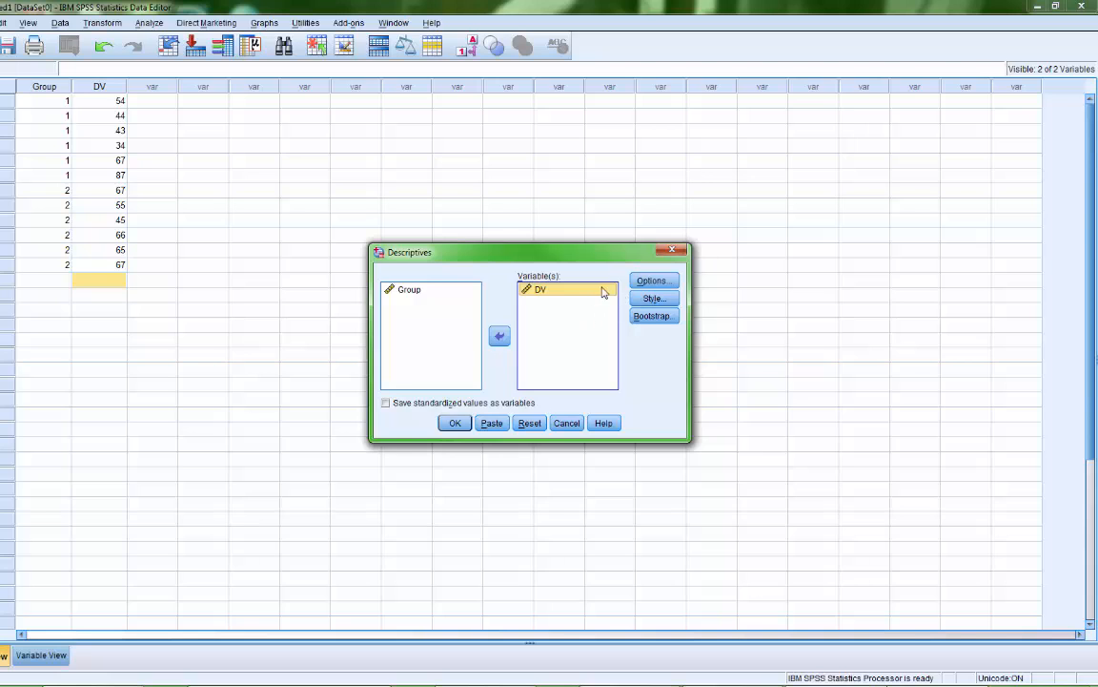
# Include variance, range, kurtosis and skewness in the descriptive statistics, and paste the analysis as command syntax
pyautogui.click(666, 282)
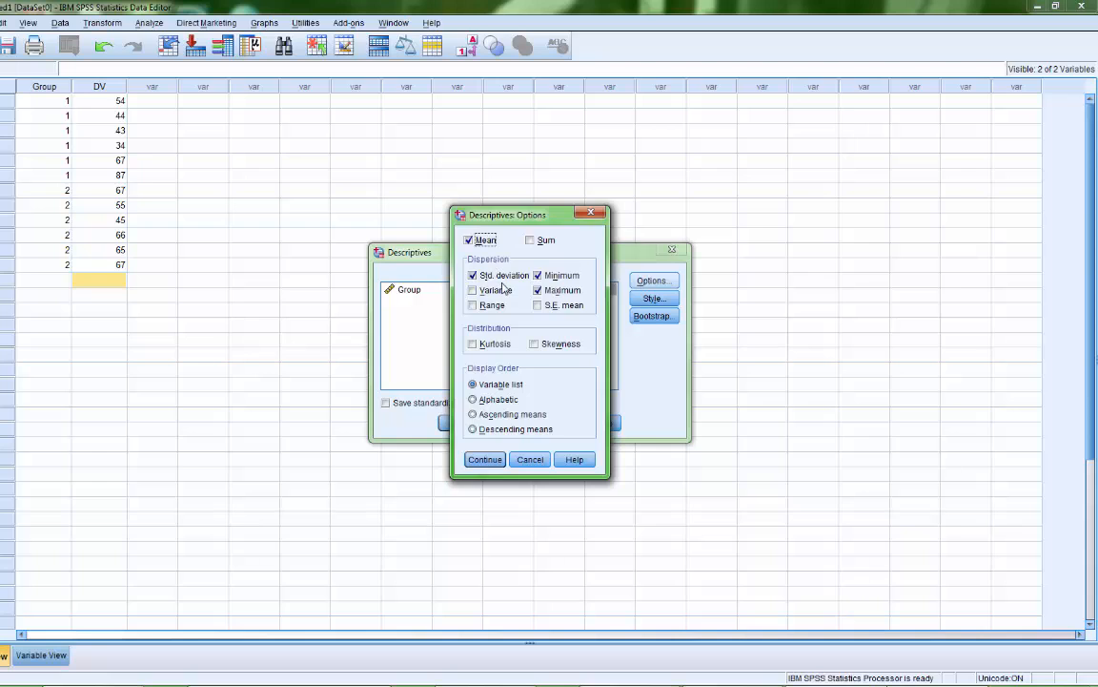
pyautogui.click(504, 289)
pyautogui.click(496, 306)
pyautogui.click(484, 346)
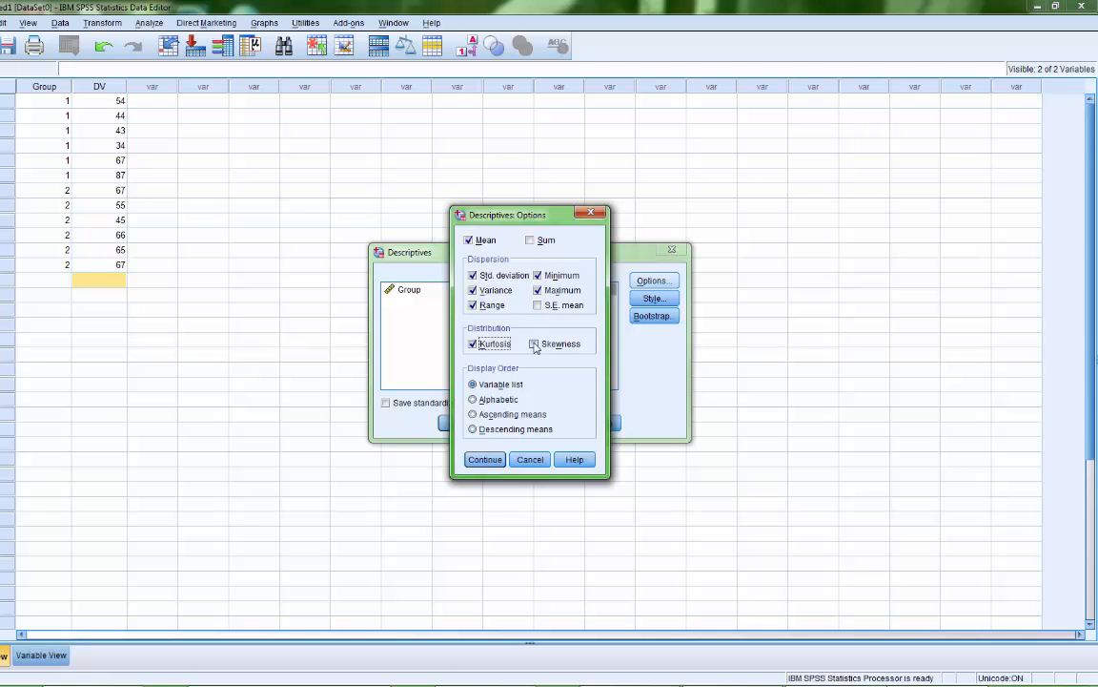
pyautogui.click(535, 345)
pyautogui.click(468, 241)
pyautogui.click(468, 240)
pyautogui.click(495, 462)
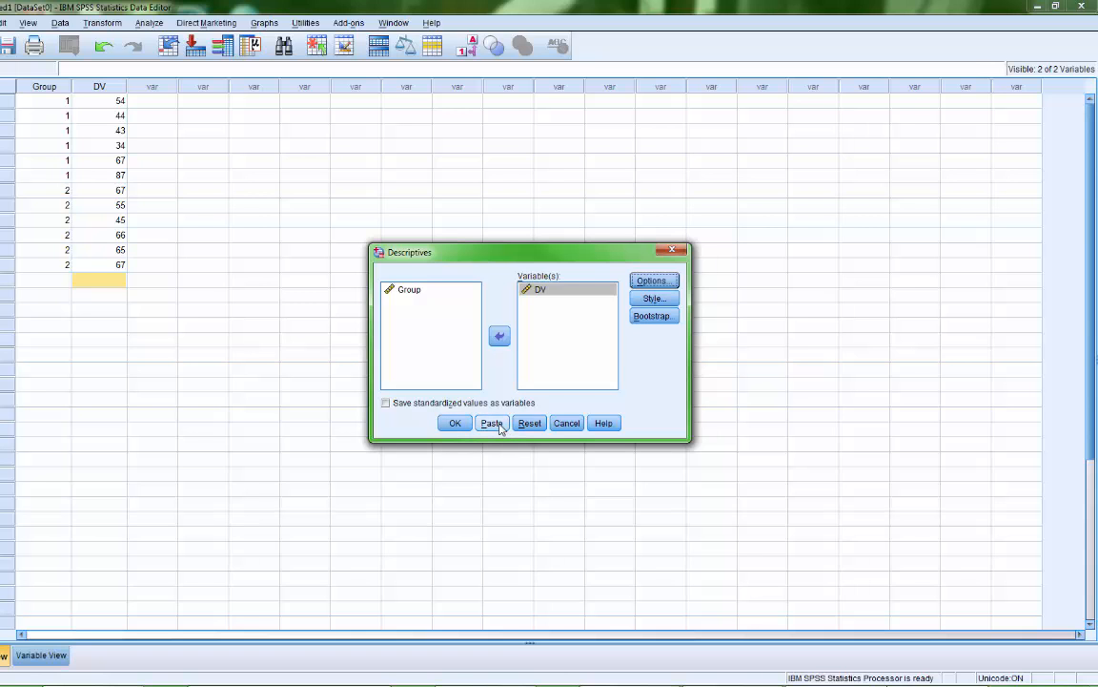
pyautogui.click(492, 423)
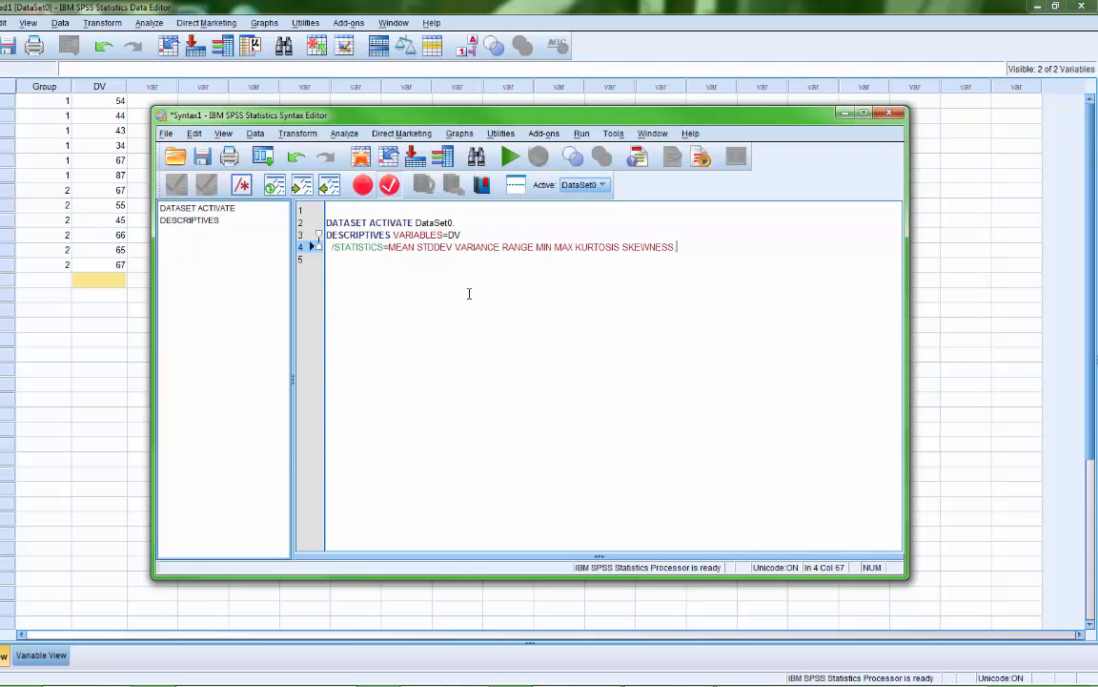
# Add the heading "EPSY 6010 - SPSS Example" above the pasted syntax, followed by blank lines
pyautogui.click(347, 209)
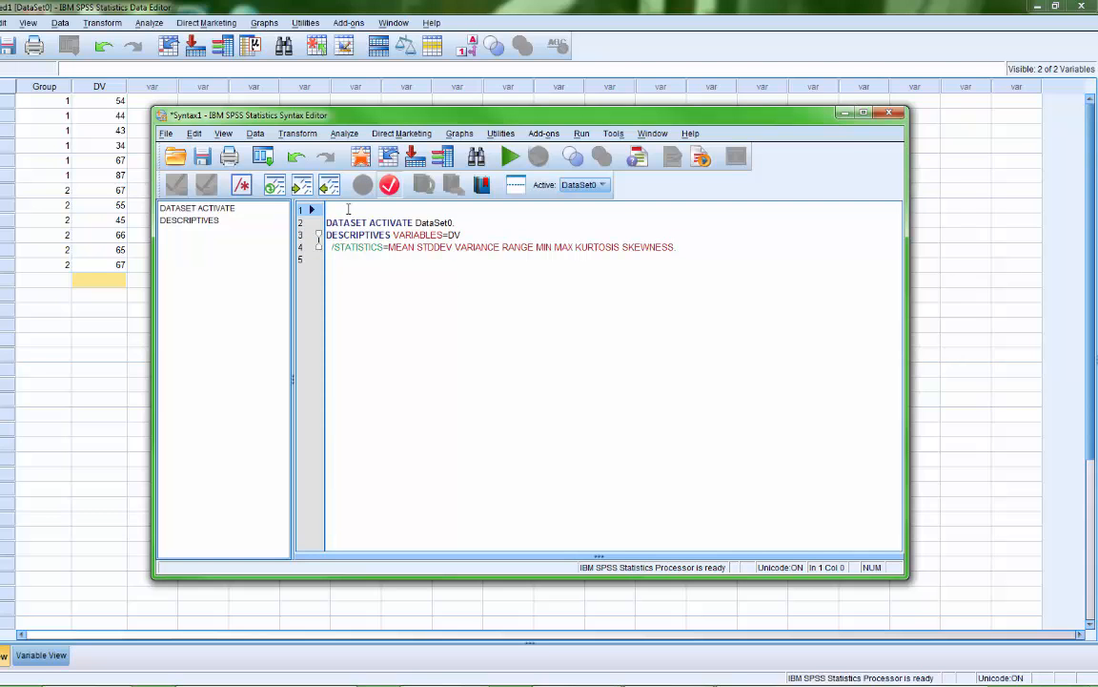
pyautogui.write('EPSY')
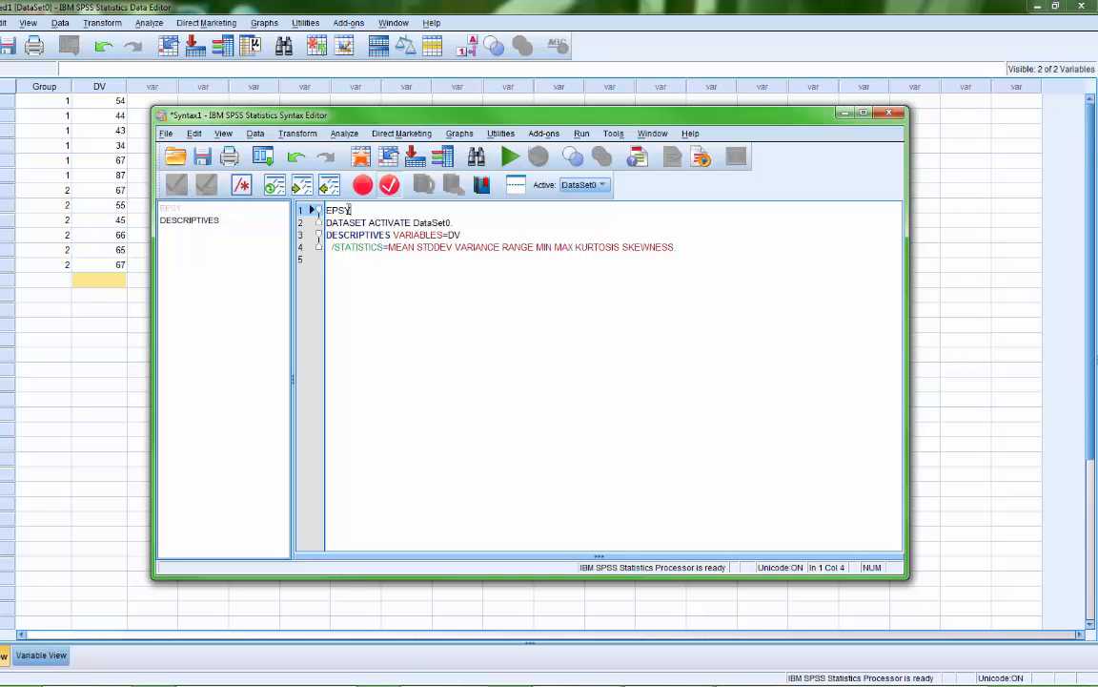
pyautogui.write(' 6010 - SP')
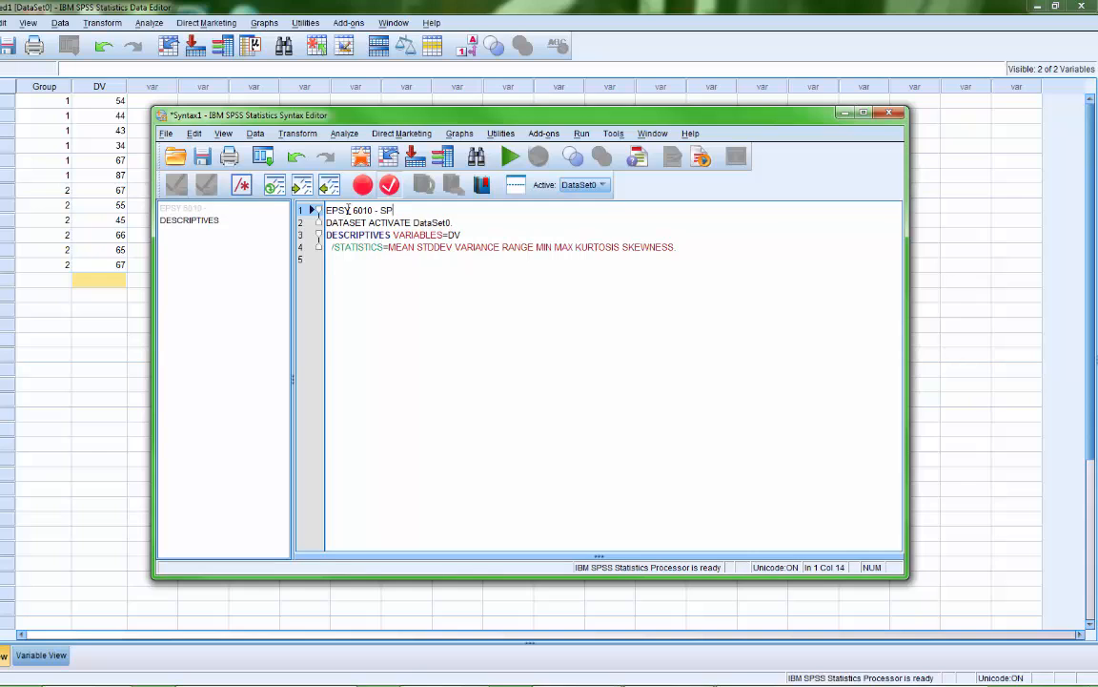
pyautogui.write('SS Example')
pyautogui.press('Return')
pyautogui.press('Return')
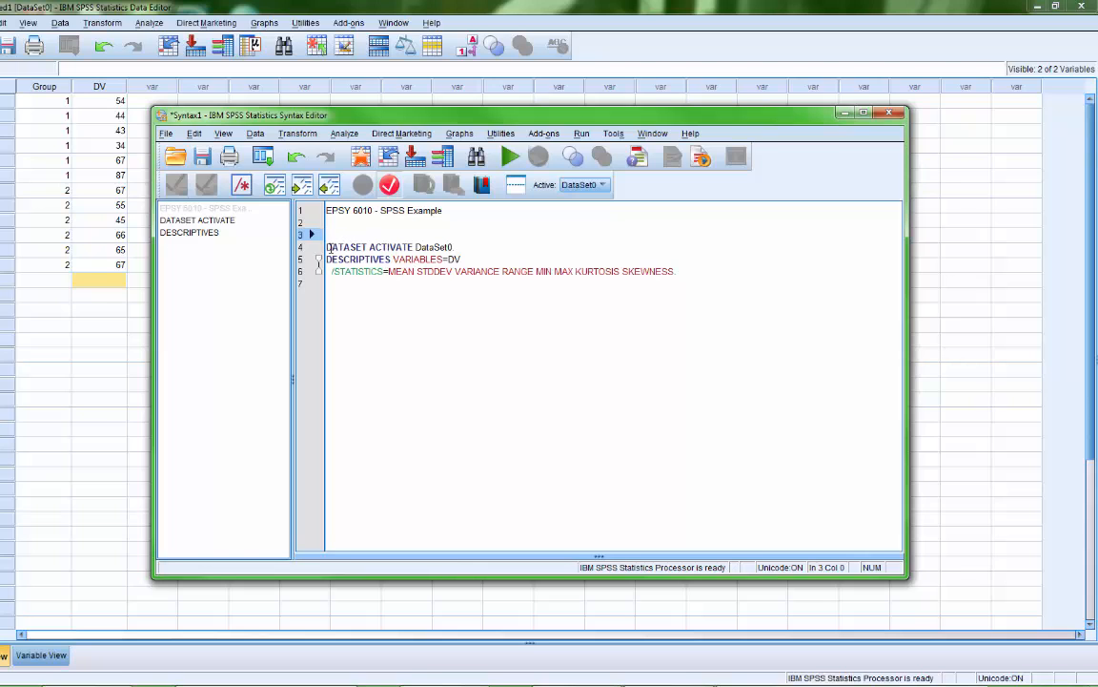
# Run the DATASET ACTIVATE and DESCRIPTIVES syntax, view the output enlarged, and return to the syntax
pyautogui.moveTo(326, 247); pyautogui.dragTo(674, 271)
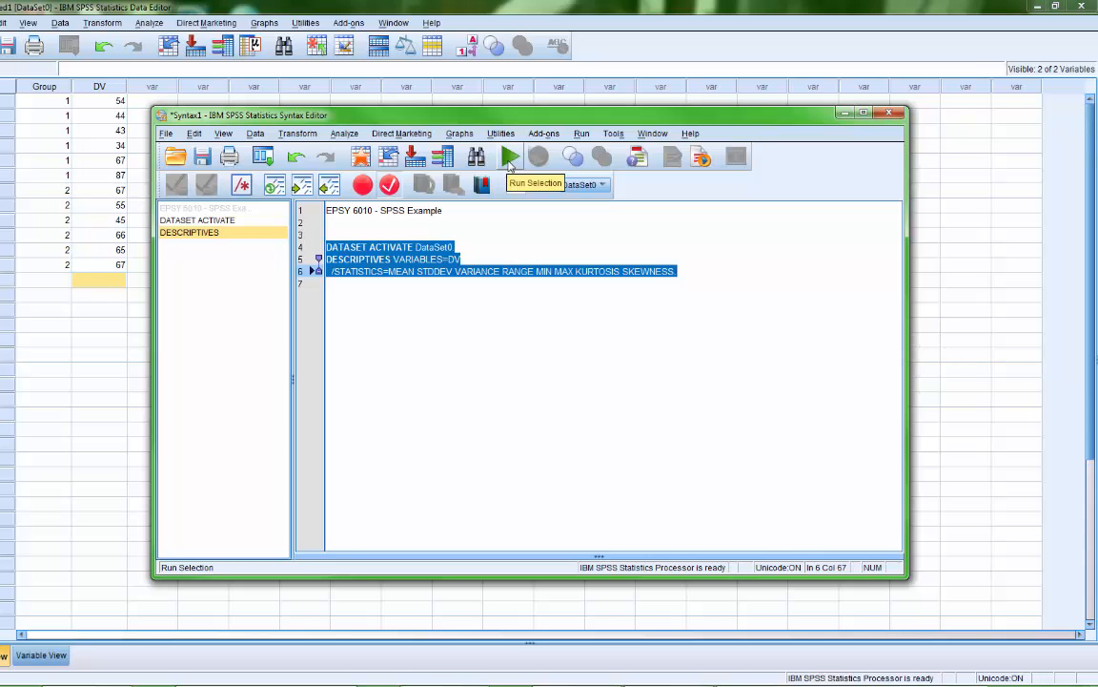
pyautogui.click(510, 164)
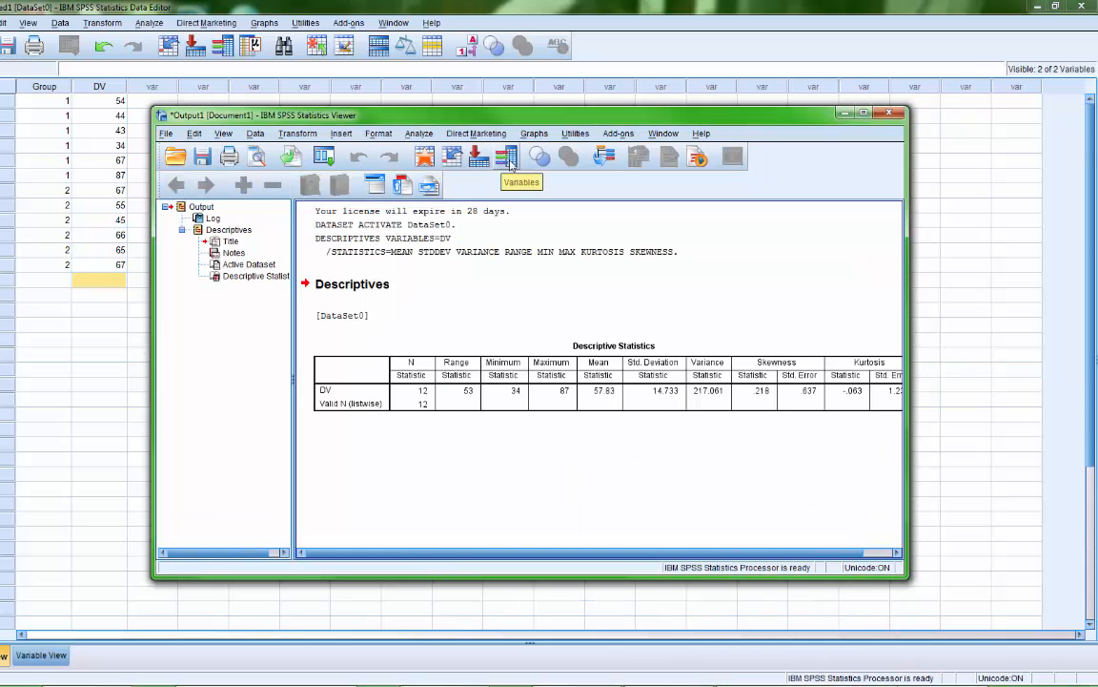
pyautogui.click(863, 113)
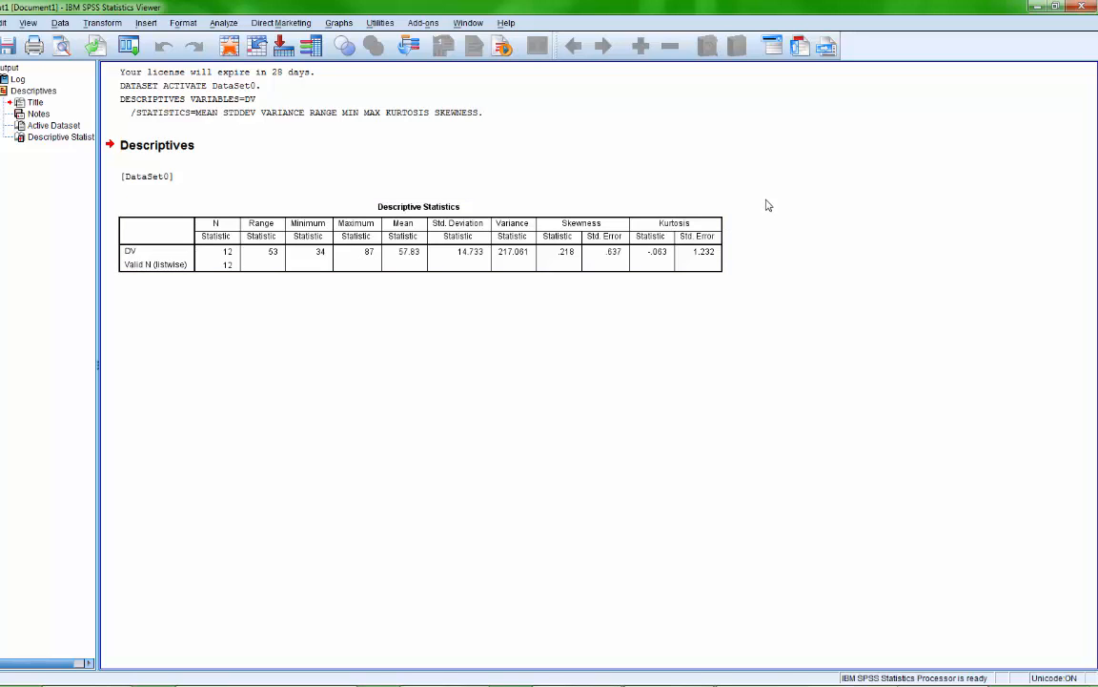
pyautogui.click(1041, 8)
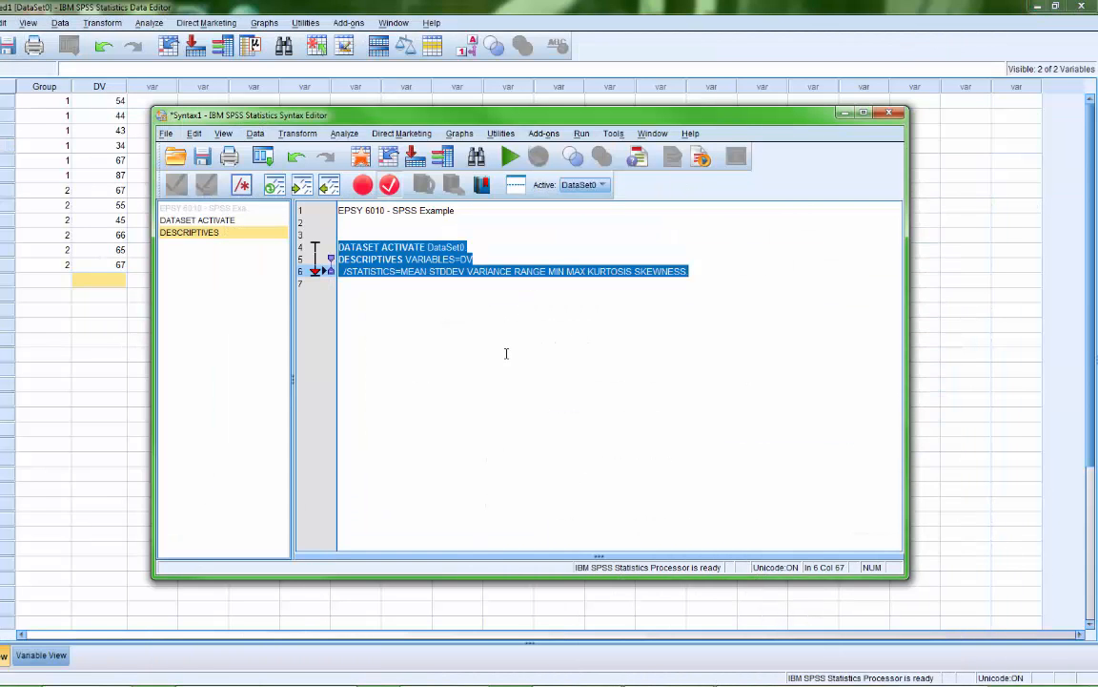
# Add a TEMPORARY. command on a new line beneath the existing DESCRIPTIVES block
pyautogui.click(507, 348)
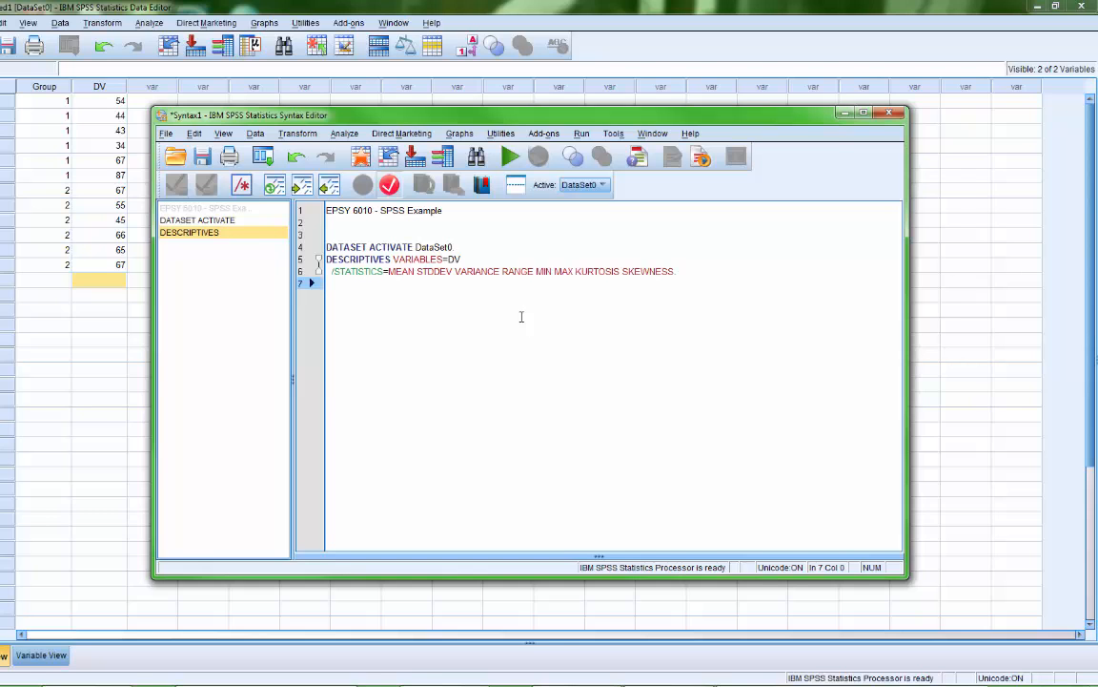
pyautogui.press('Return')
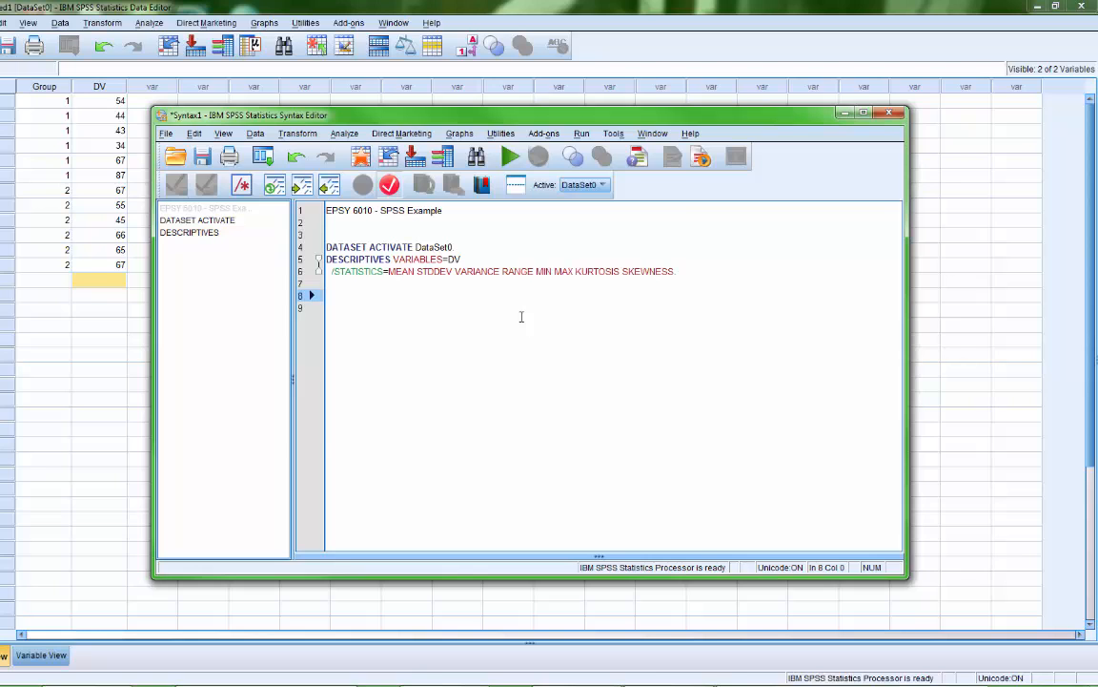
pyautogui.write('TEM')
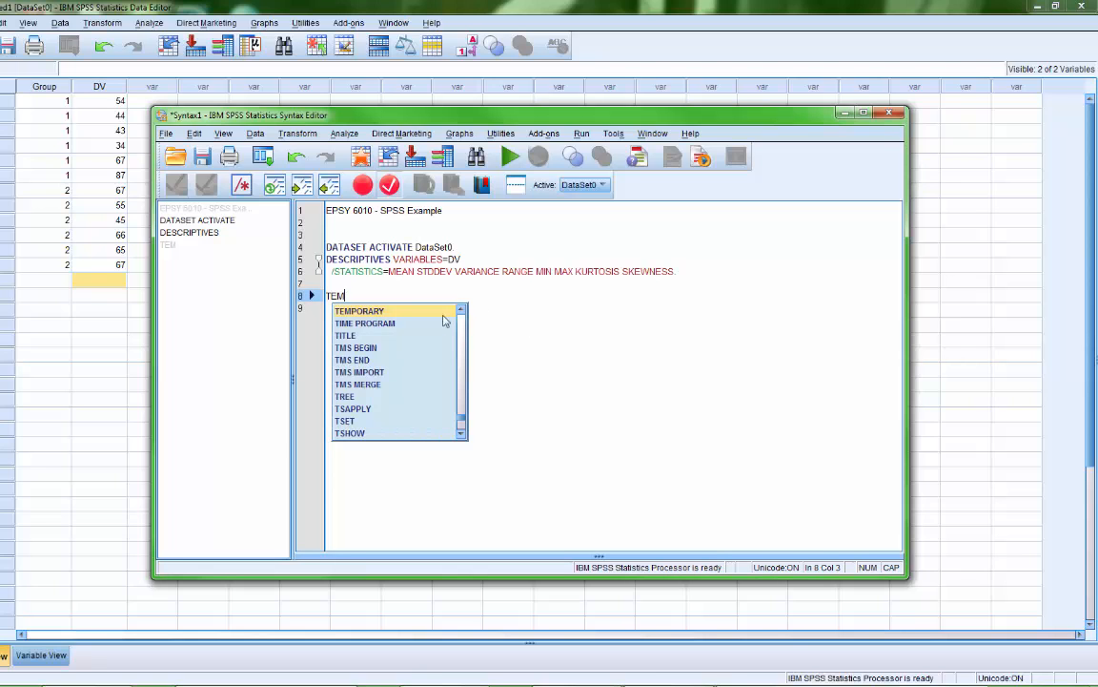
pyautogui.click(416, 311)
pyautogui.write('.')
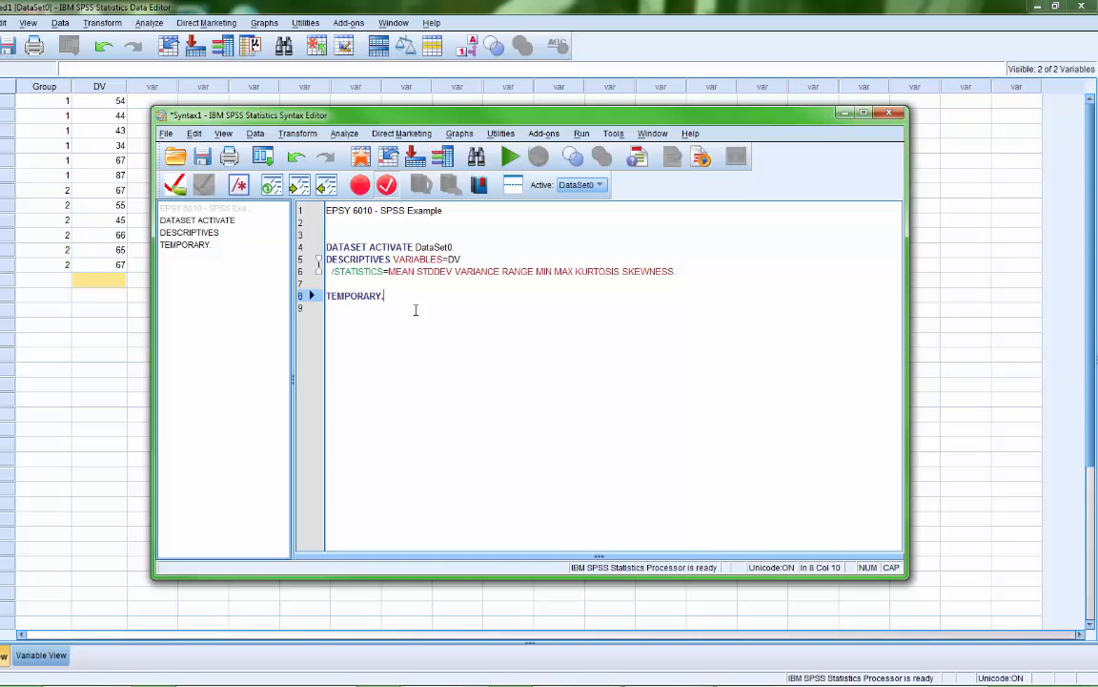
pyautogui.press('Return')
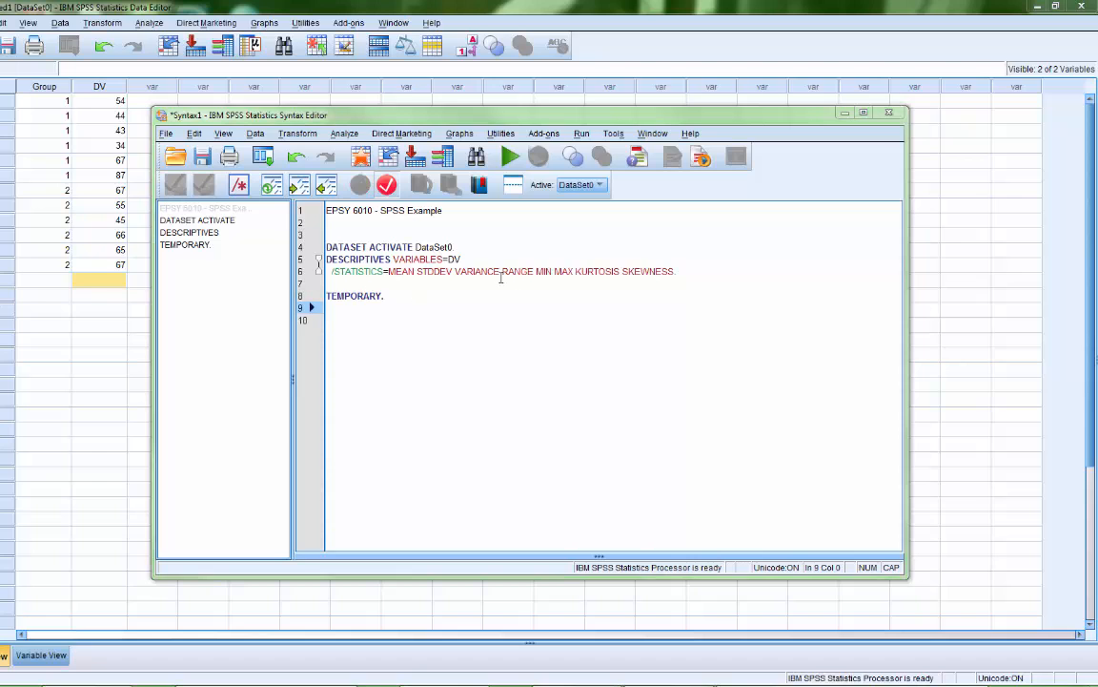
pyautogui.click(416, 315)
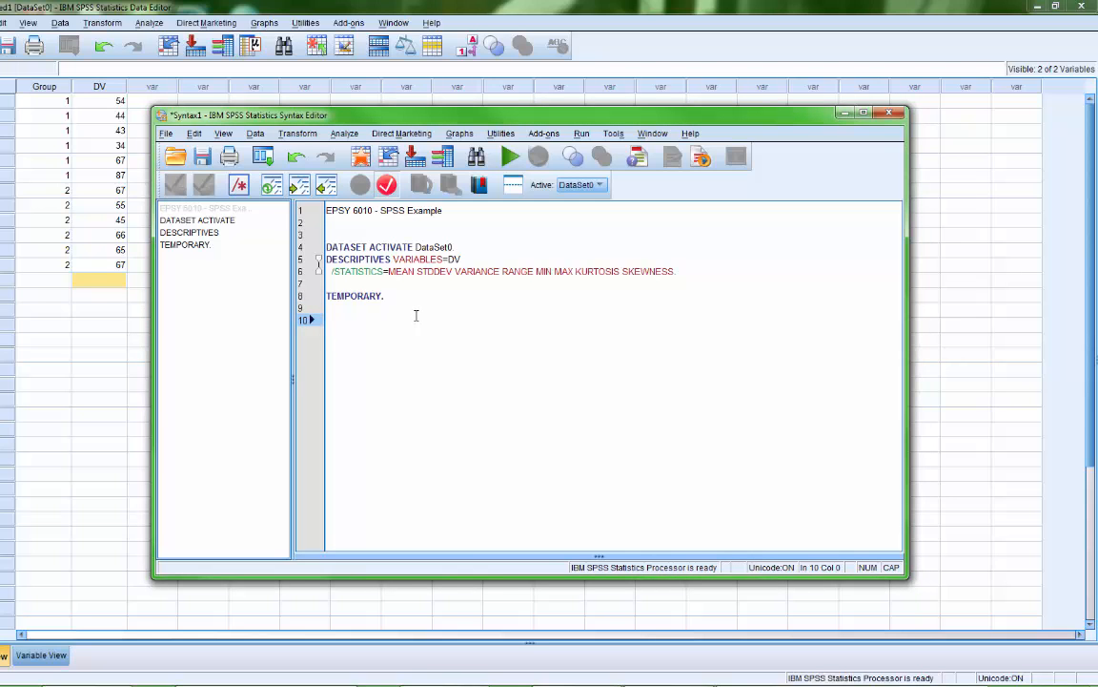
# Add the command "SELECT IF group=1." on the line directly below TEMPORARY
pyautogui.write('S')
pyautogui.press('BackSpace')
pyautogui.press('Up')
pyautogui.write('S')
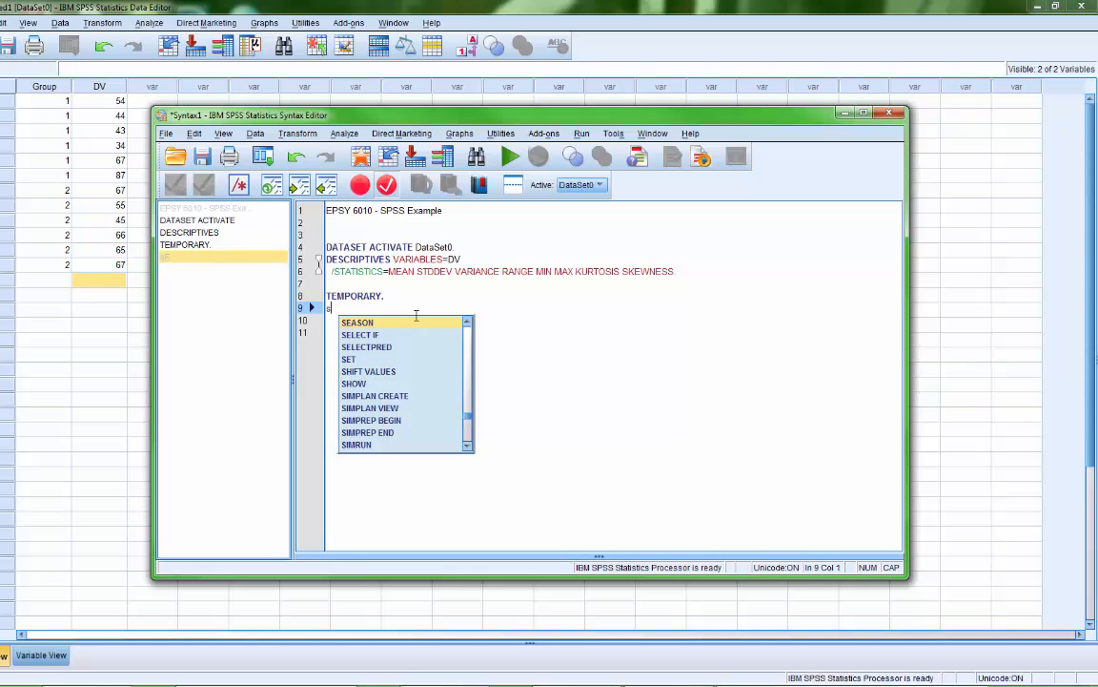
pyautogui.press('Escape')
pyautogui.write('ele')
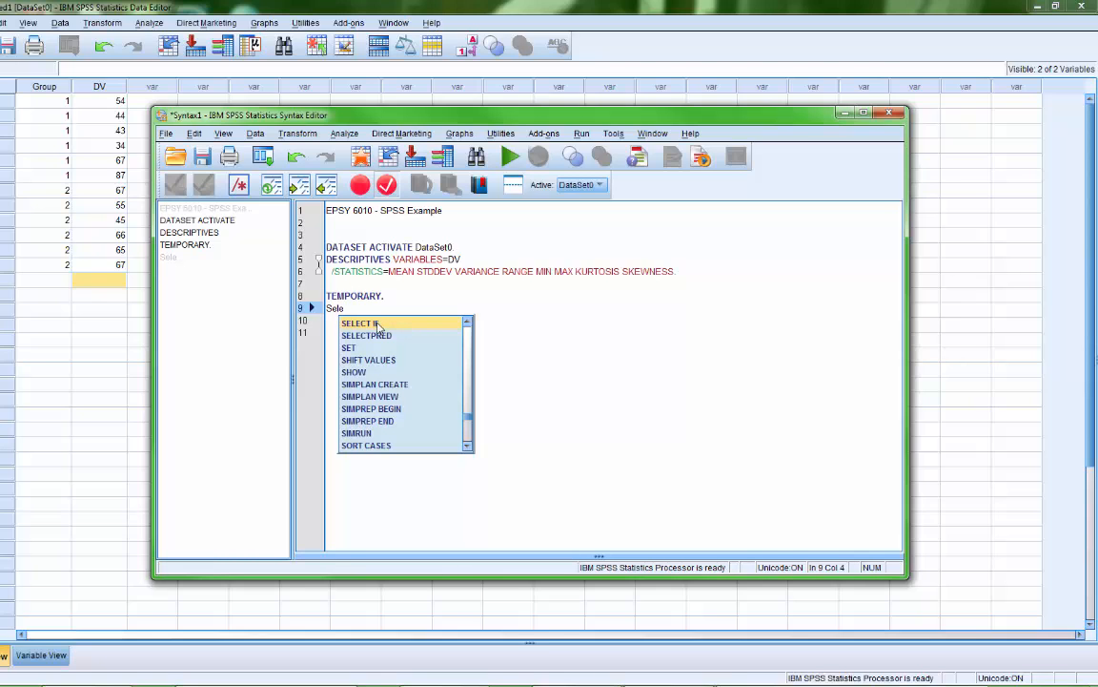
pyautogui.click(378, 324)
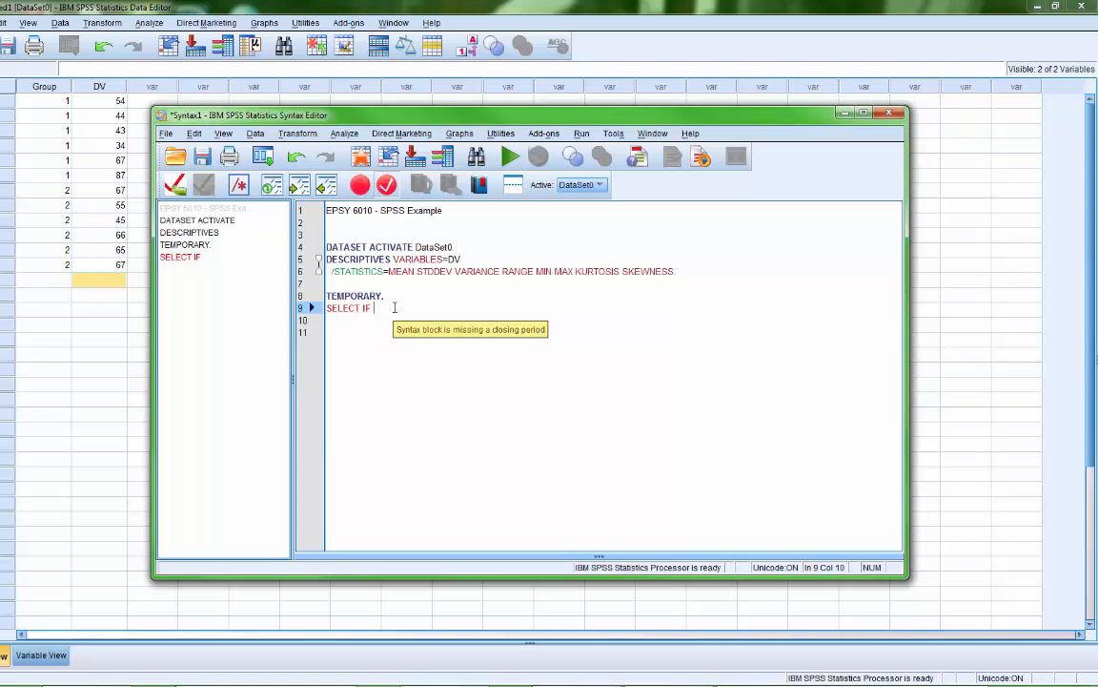
pyautogui.write('group=')
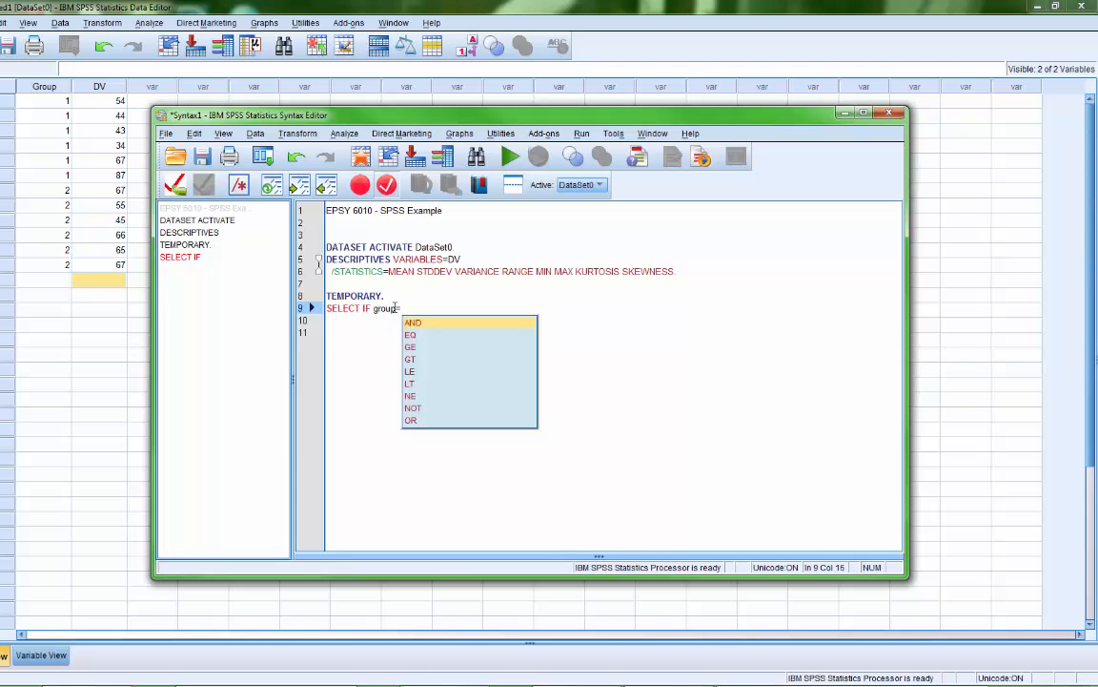
pyautogui.write('1')
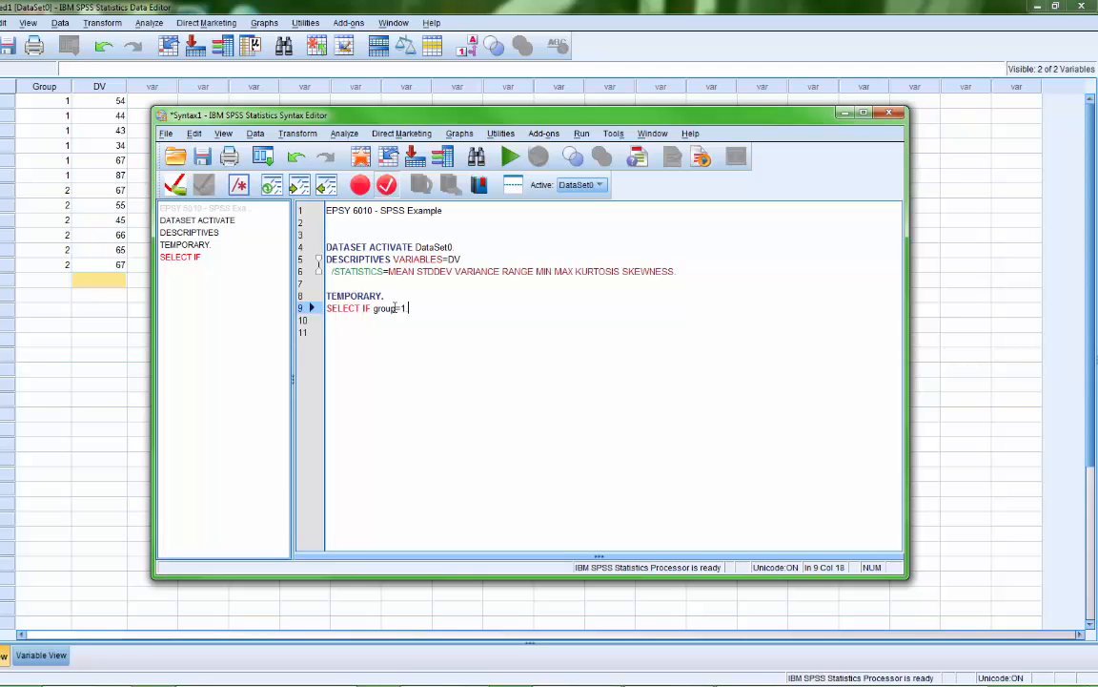
pyautogui.write('.')
pyautogui.press('Return')
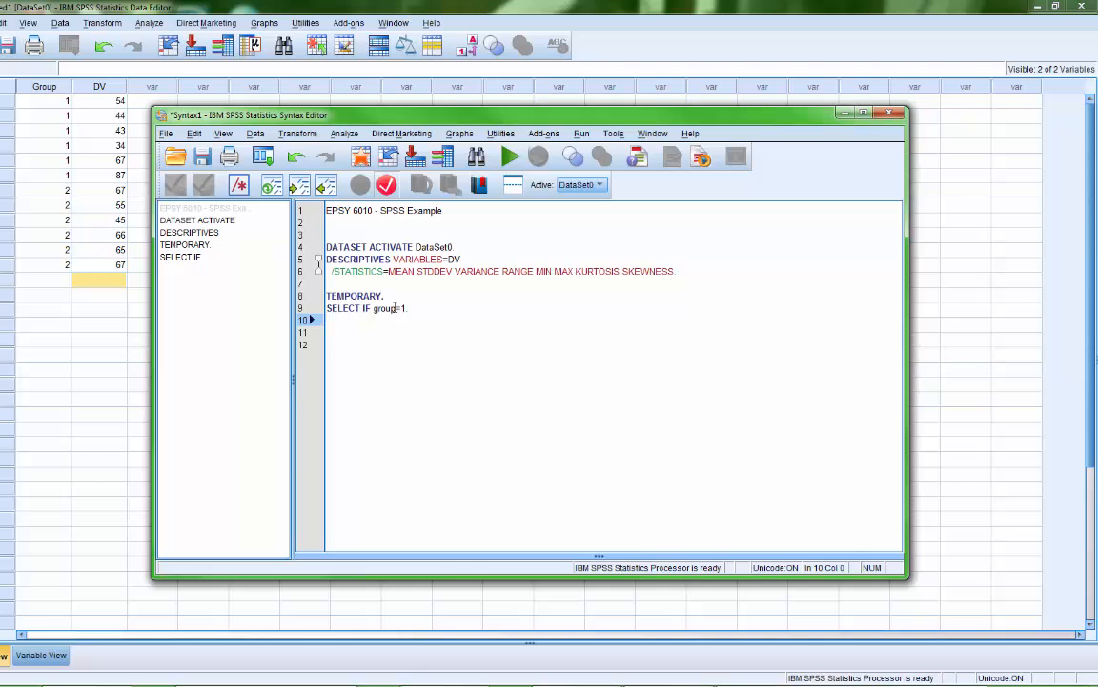
# Add "DESCRIPTIVES VARIABLES=DV" on the line below the SELECT IF command
pyautogui.write('Descr')
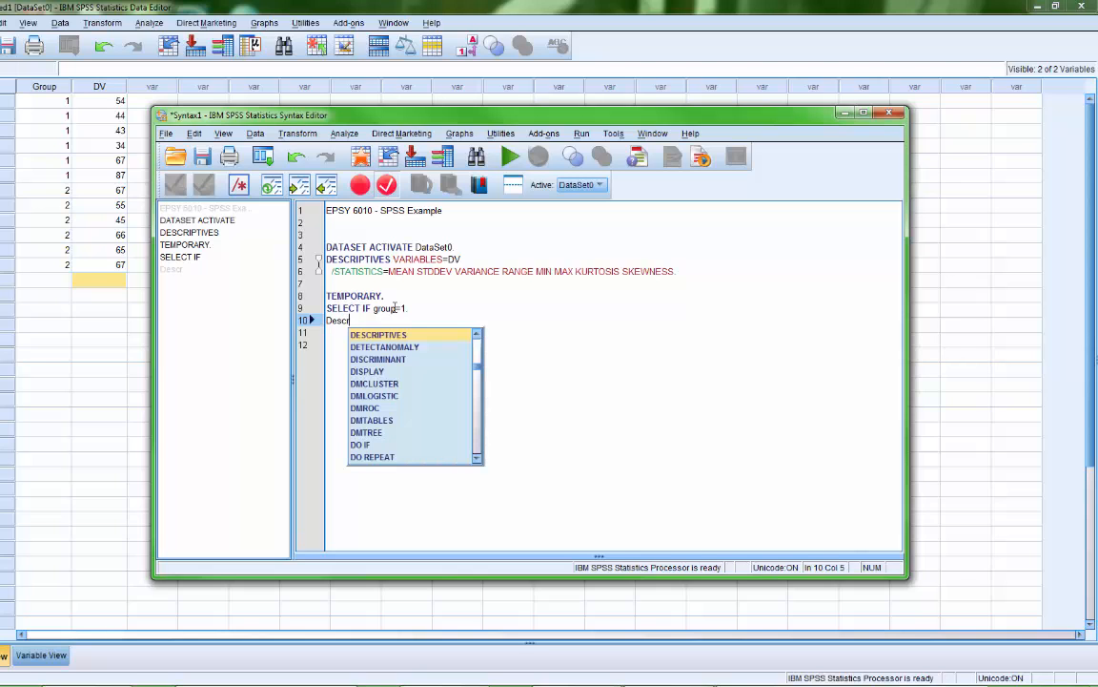
pyautogui.doubleClick(422, 335)
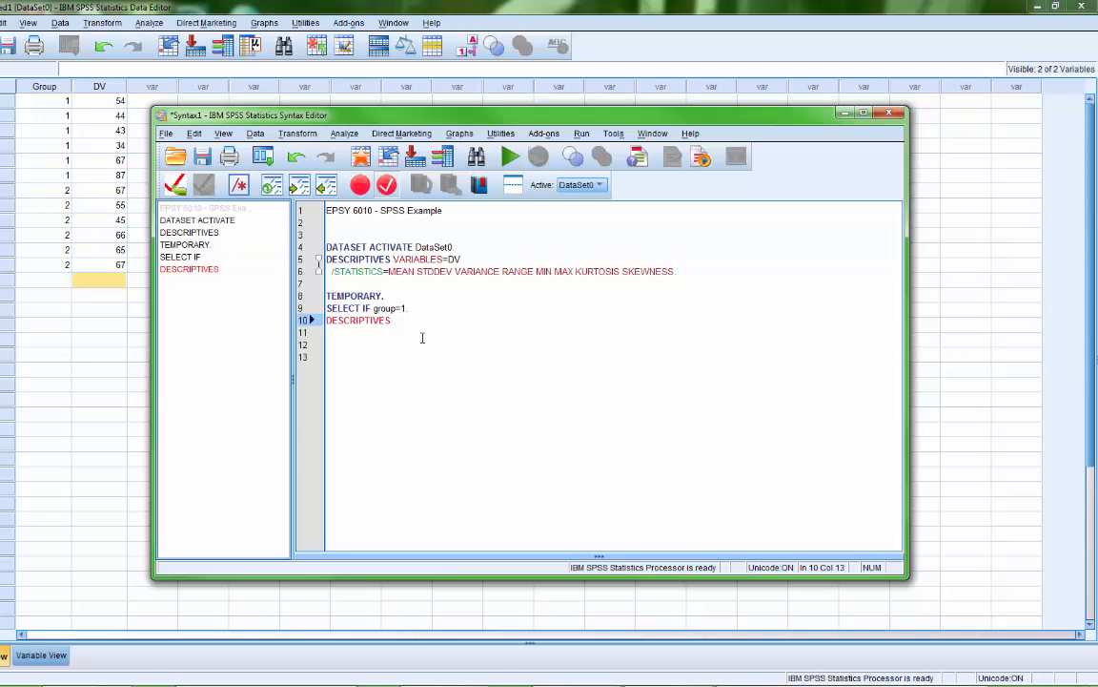
pyautogui.write('VA')
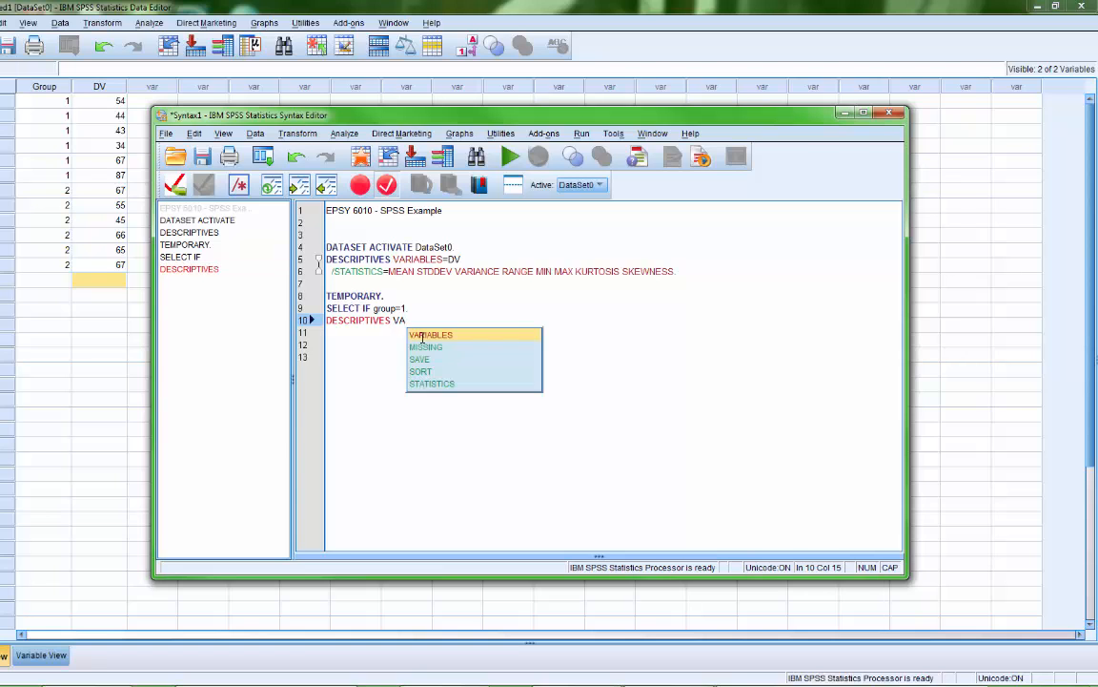
pyautogui.write('RIABLES=')
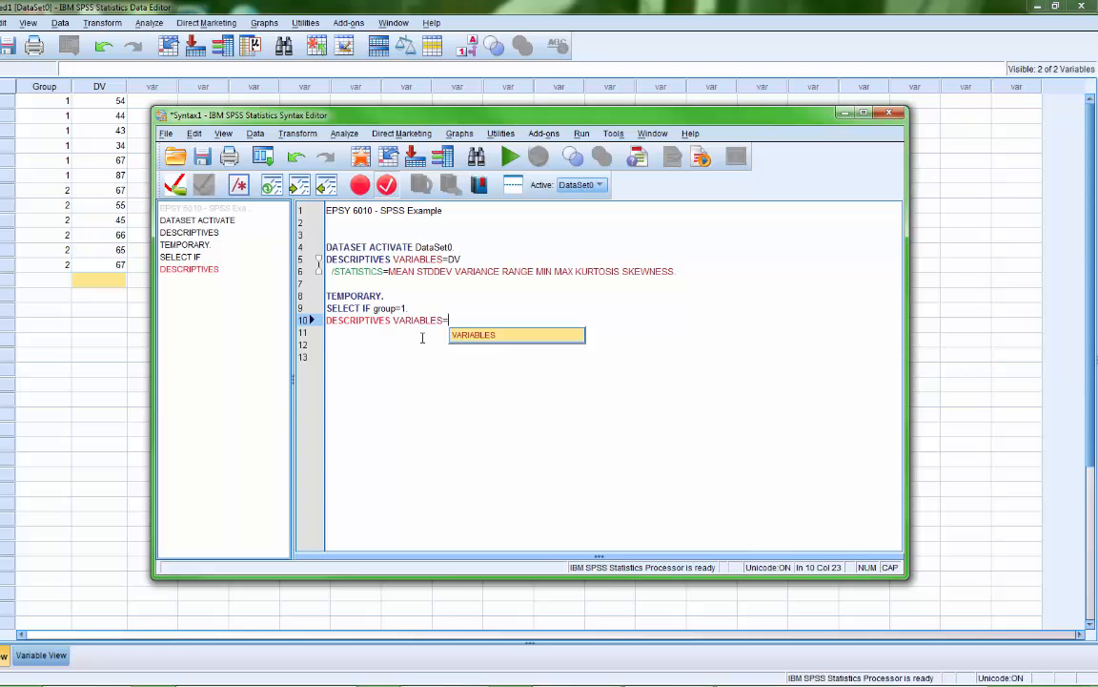
pyautogui.write('dv')
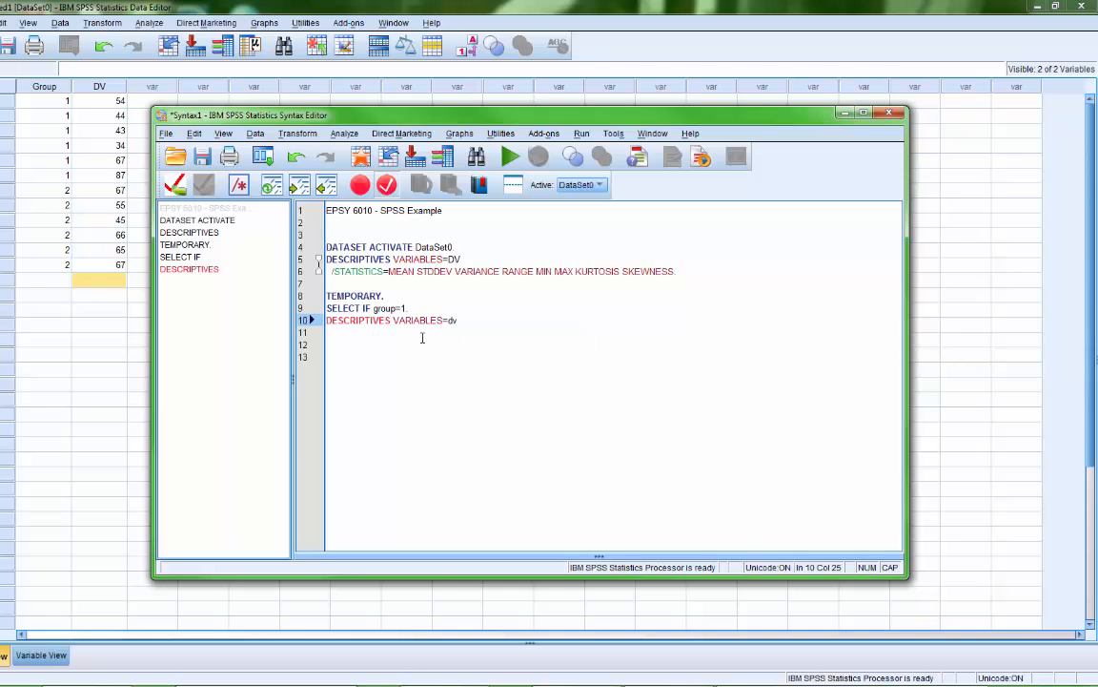
pyautogui.press('BackSpace')
pyautogui.press('BackSpace')
pyautogui.write('DV')
pyautogui.press('Return')
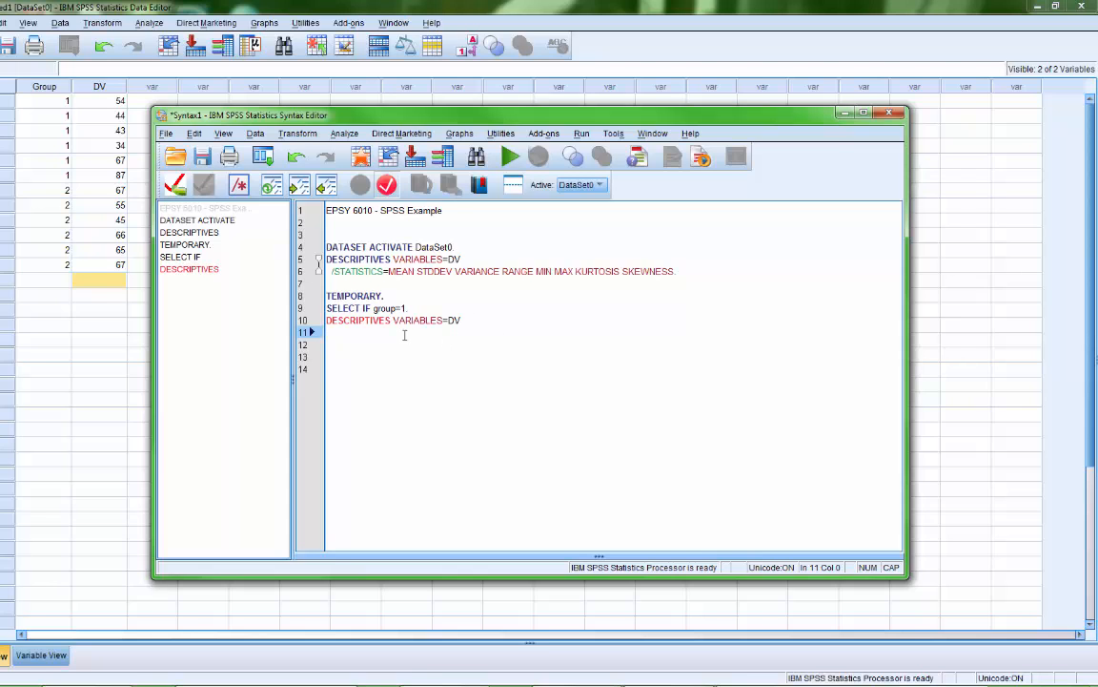
# Add a /STATISTICS= subcommand under the new DESCRIPTIVES line, copying the statistics list from MEAN to SKEWNESS out of the first block
pyautogui.write('/')
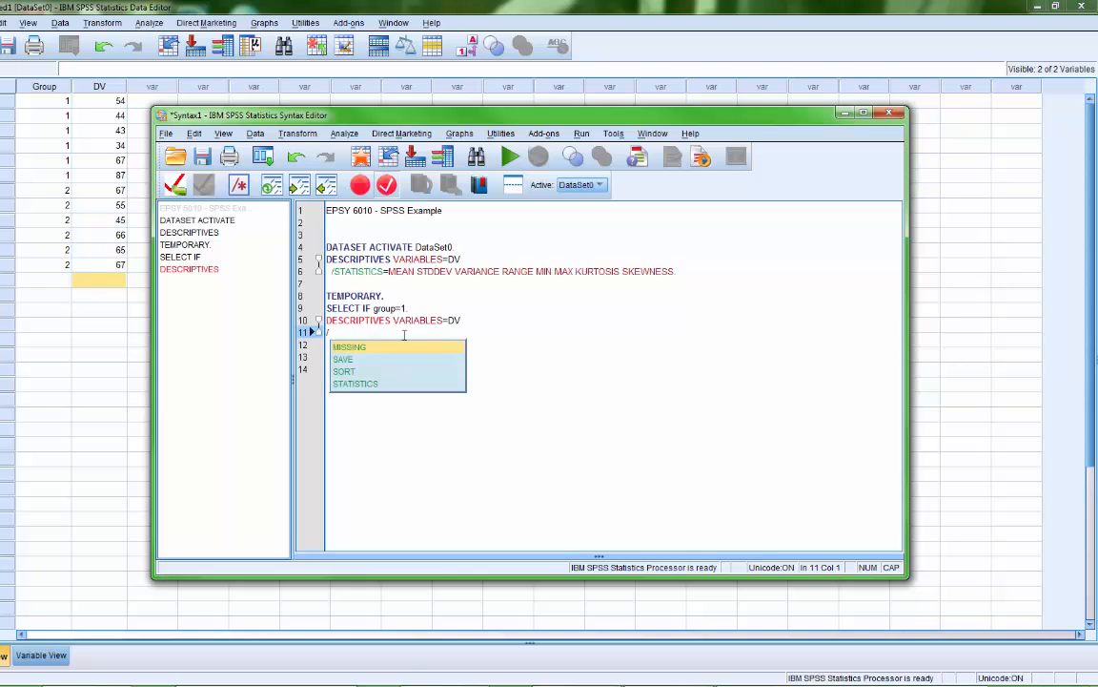
pyautogui.click(387, 383)
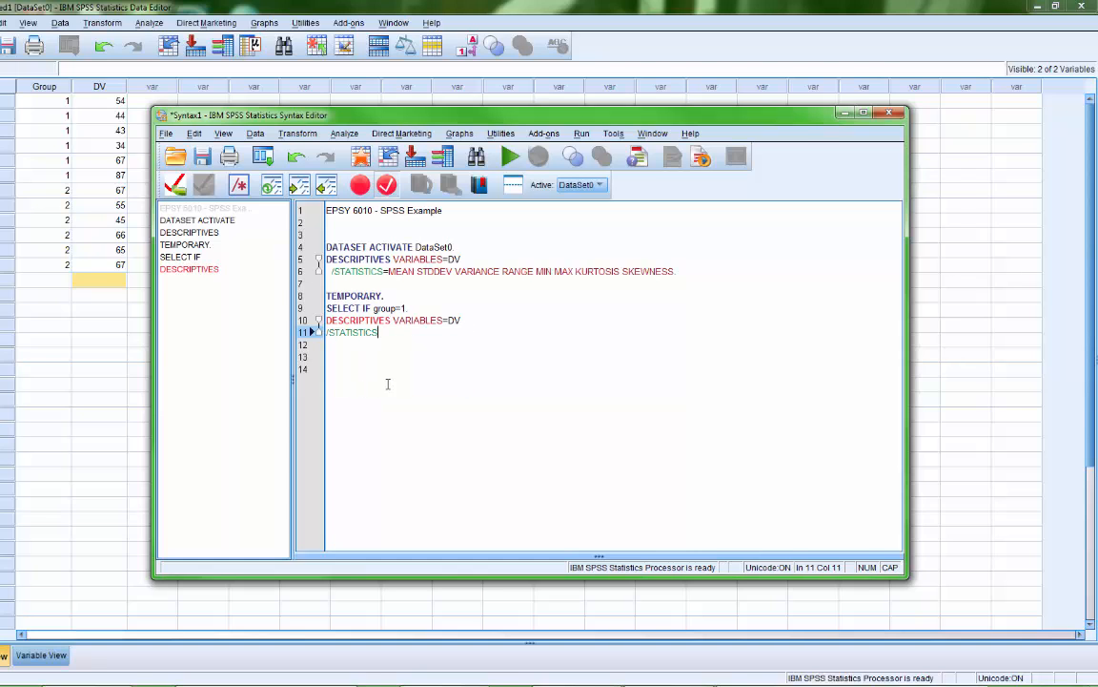
pyautogui.write('=')
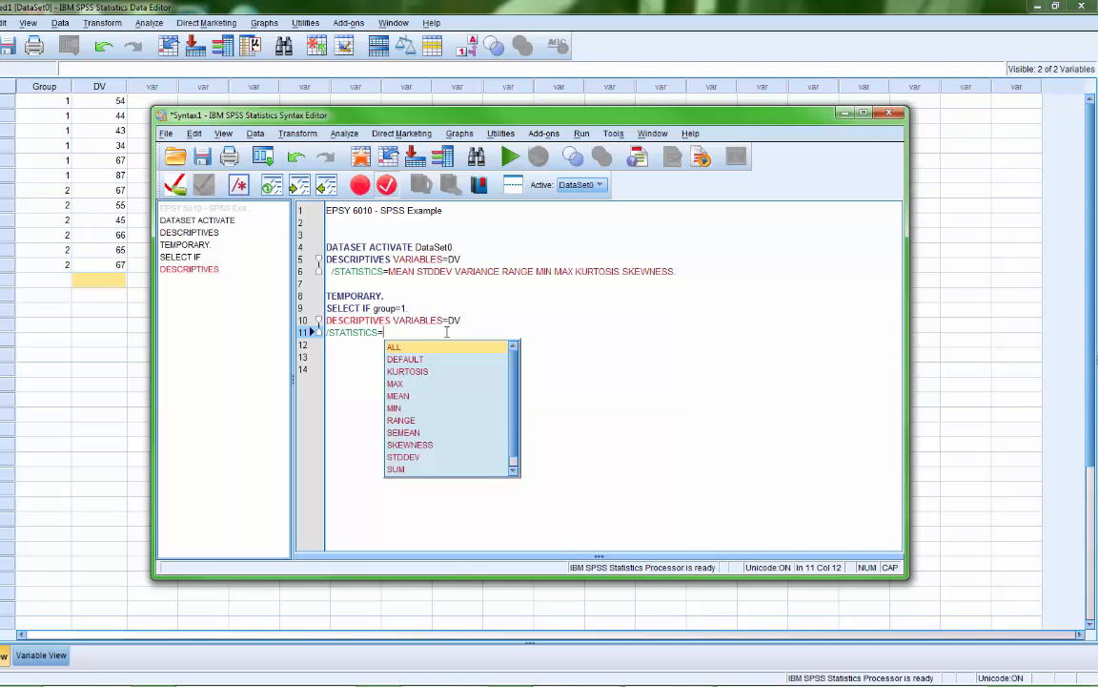
pyautogui.moveTo(575, 271); pyautogui.dragTo(389, 271)
pyautogui.hotkey('ctrl', 'c')
pyautogui.click(399, 280)
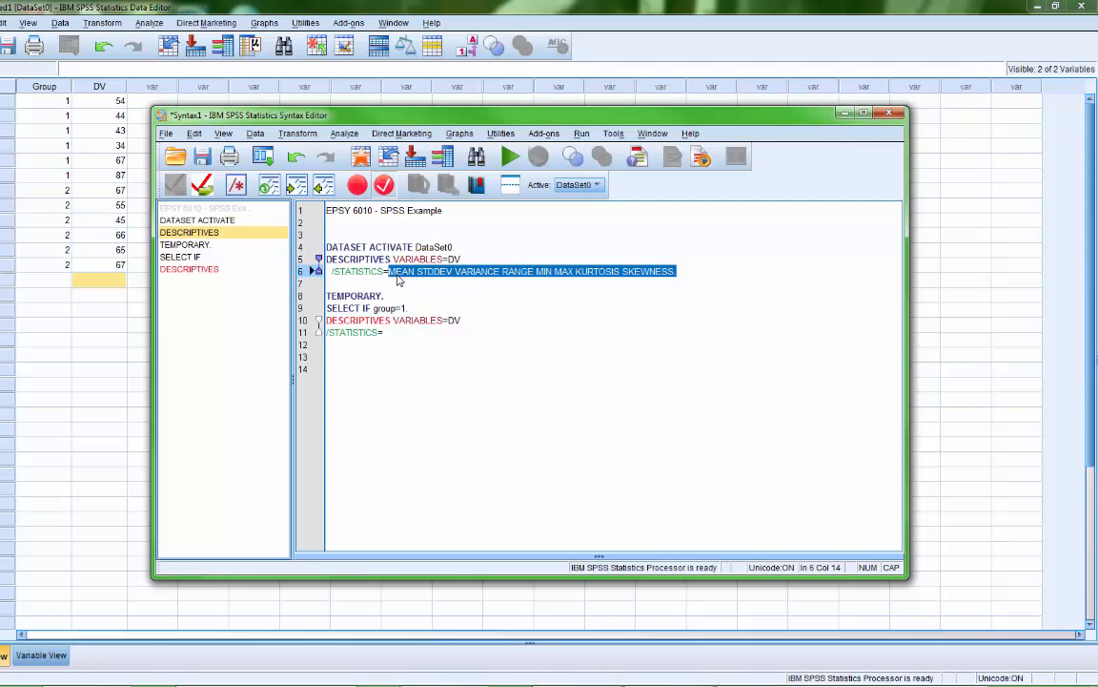
pyautogui.rightClick(359, 272)
pyautogui.click(416, 304)
pyautogui.click(398, 333)
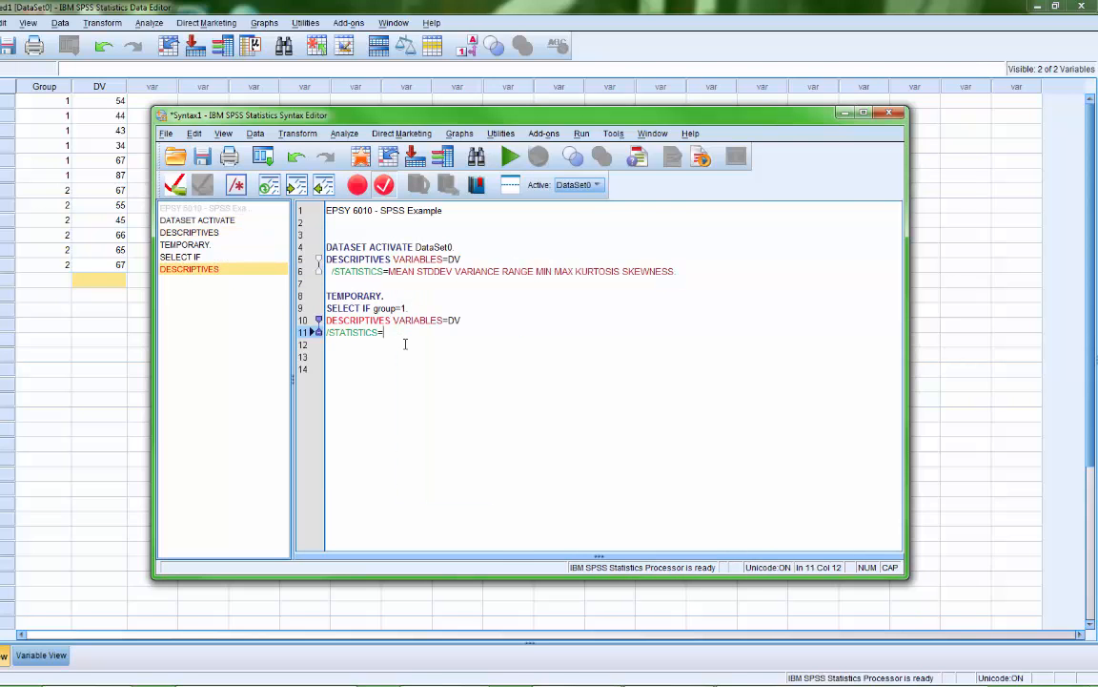
pyautogui.rightClick(401, 335)
pyautogui.click(417, 378)
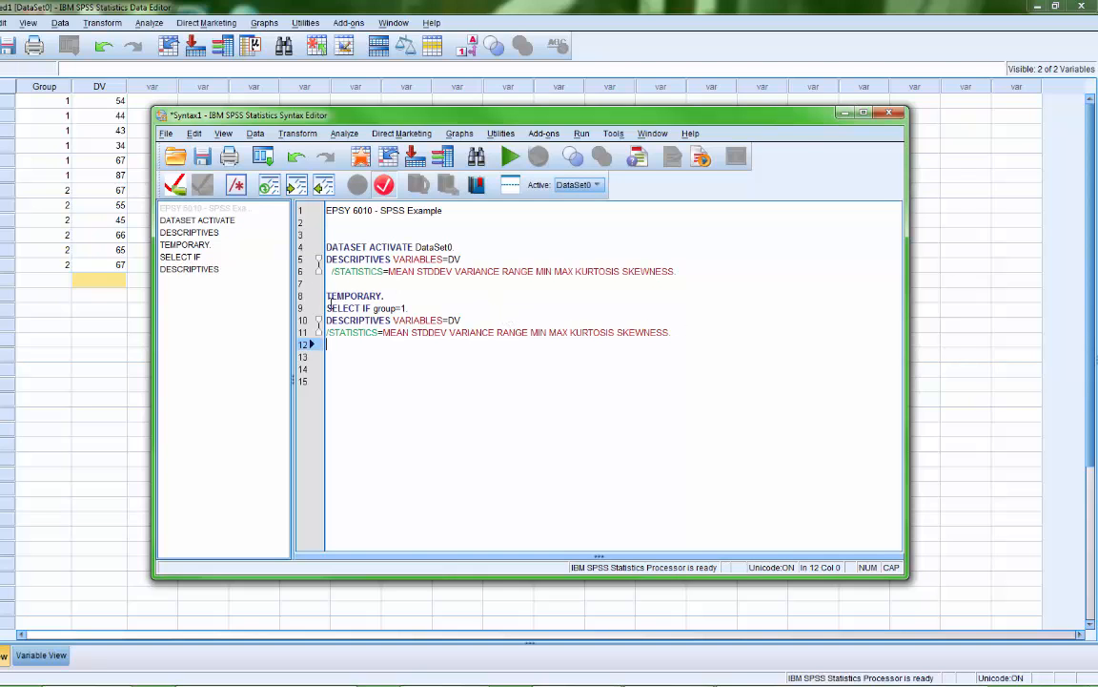
# Run the syntax block from TEMPORARY through /STATISTICS for group 1 and view its output enlarged
pyautogui.moveTo(329, 299); pyautogui.dragTo(679, 330)
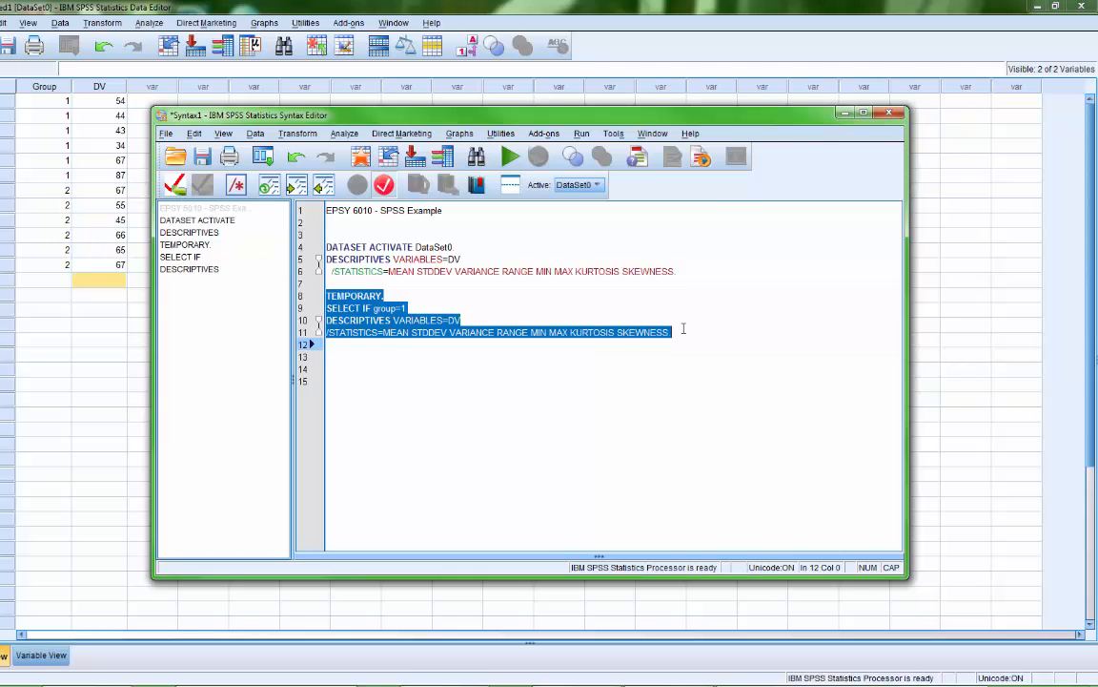
pyautogui.click(513, 160)
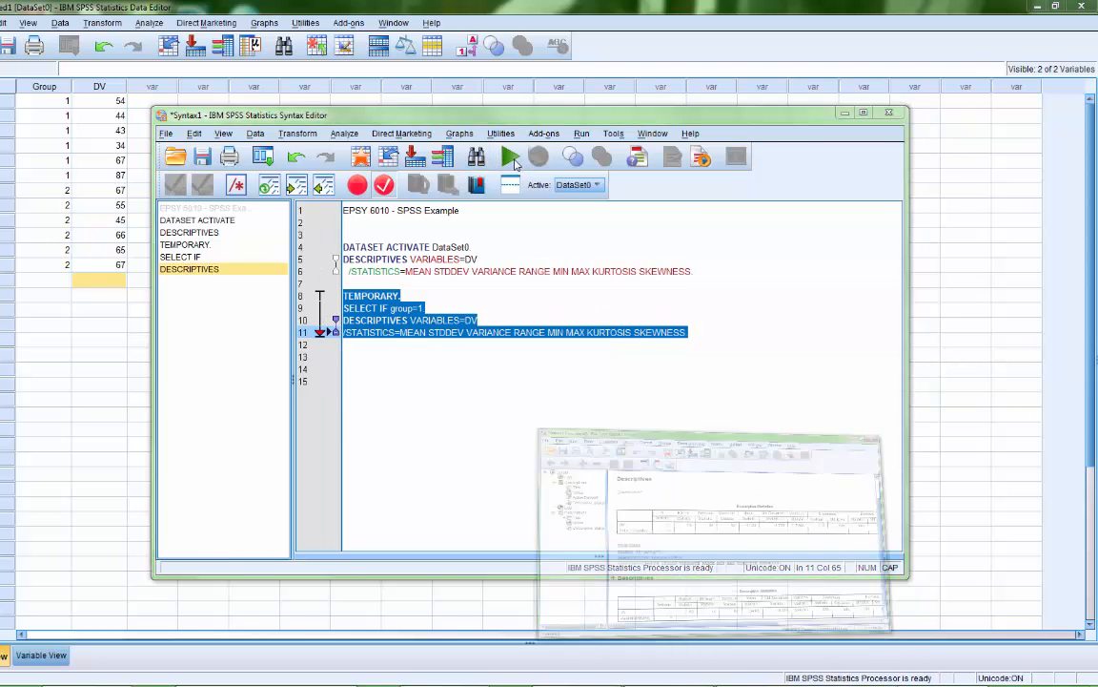
pyautogui.click(864, 112)
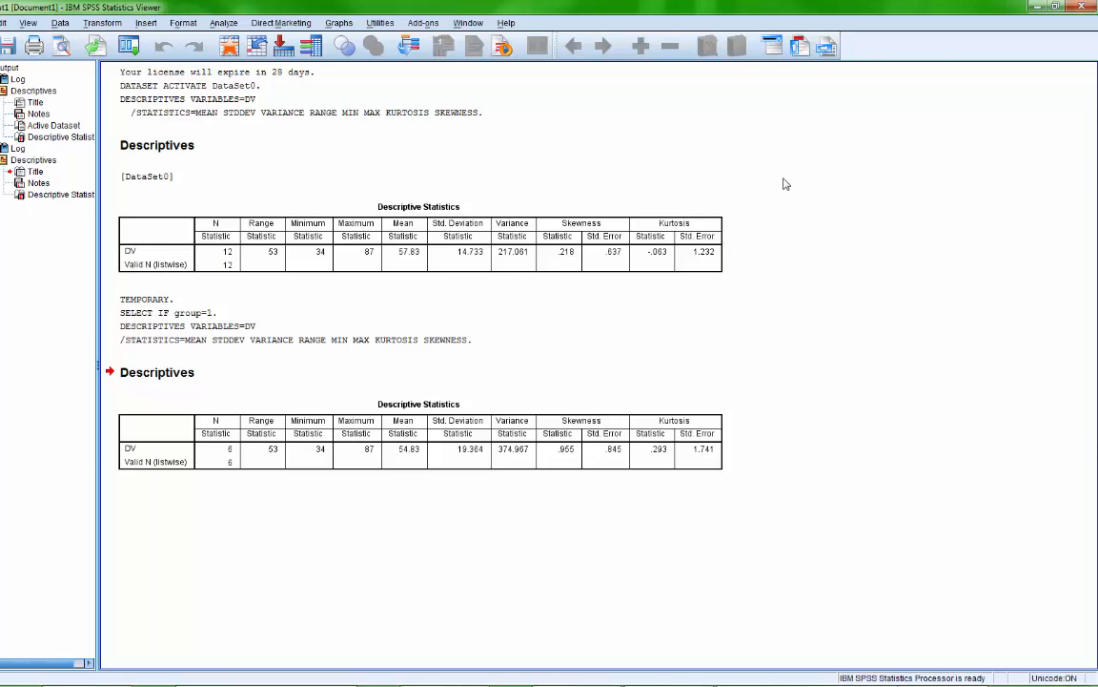
# Copy the group 1 syntax block from TEMPORARY through /STATISTICS to line 13 and change the copy's condition to group=2
pyautogui.click(1038, 8)
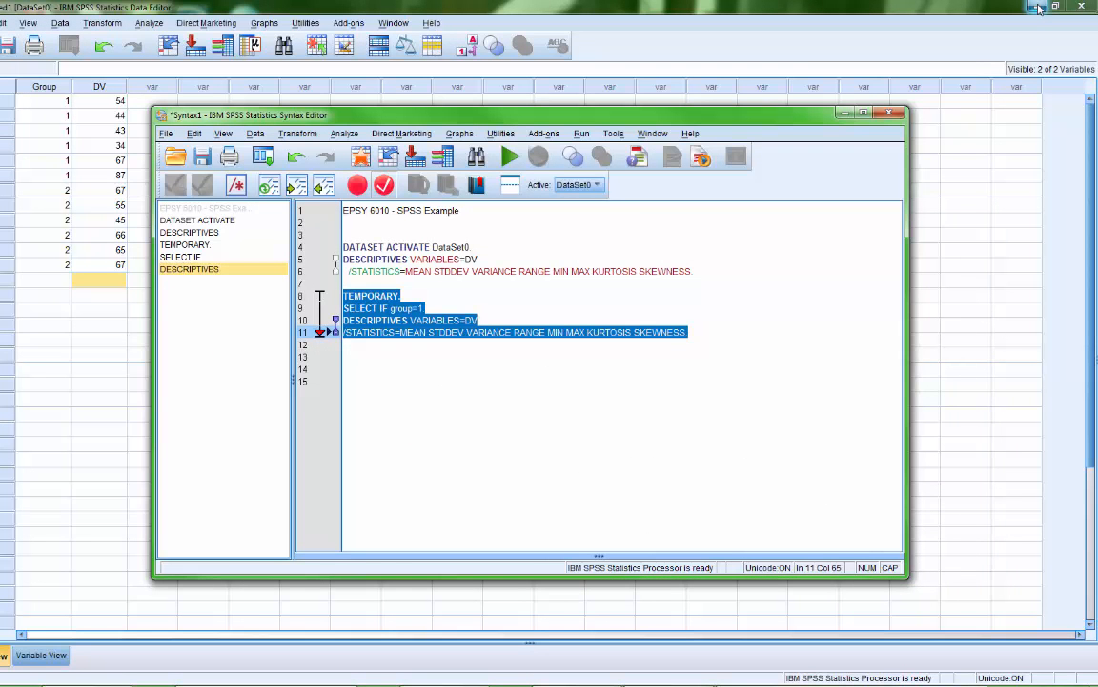
pyautogui.click(578, 410)
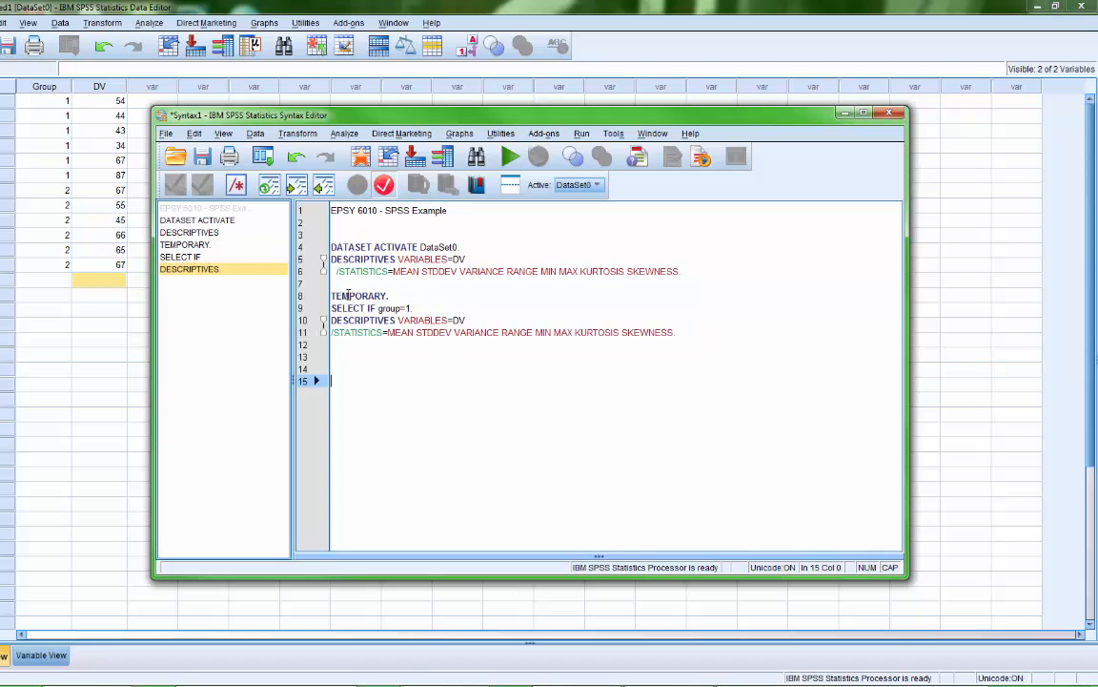
pyautogui.moveTo(328, 294); pyautogui.dragTo(675, 333)
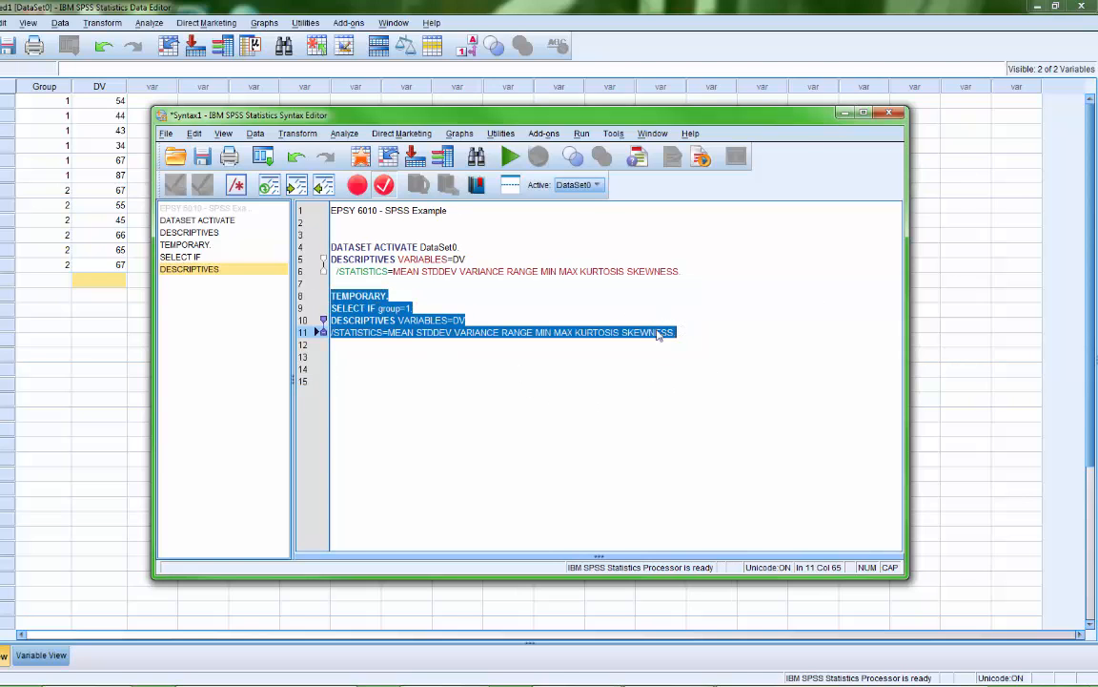
pyautogui.rightClick(388, 312)
pyautogui.click(397, 334)
pyautogui.click(336, 357)
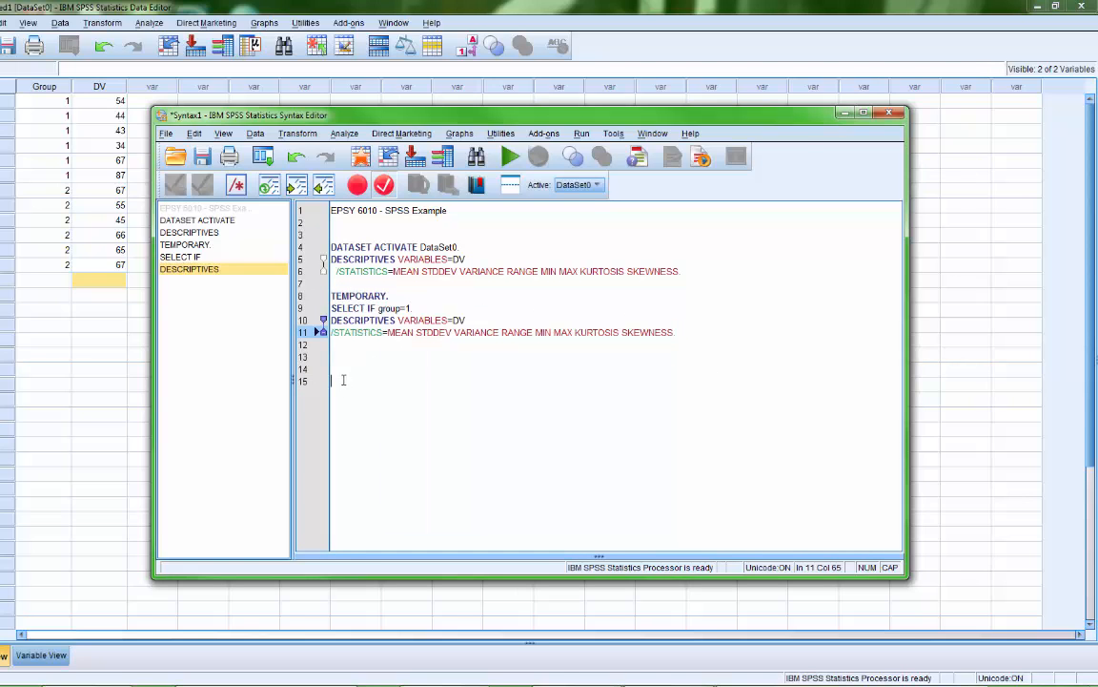
pyautogui.rightClick(337, 357)
pyautogui.click(354, 405)
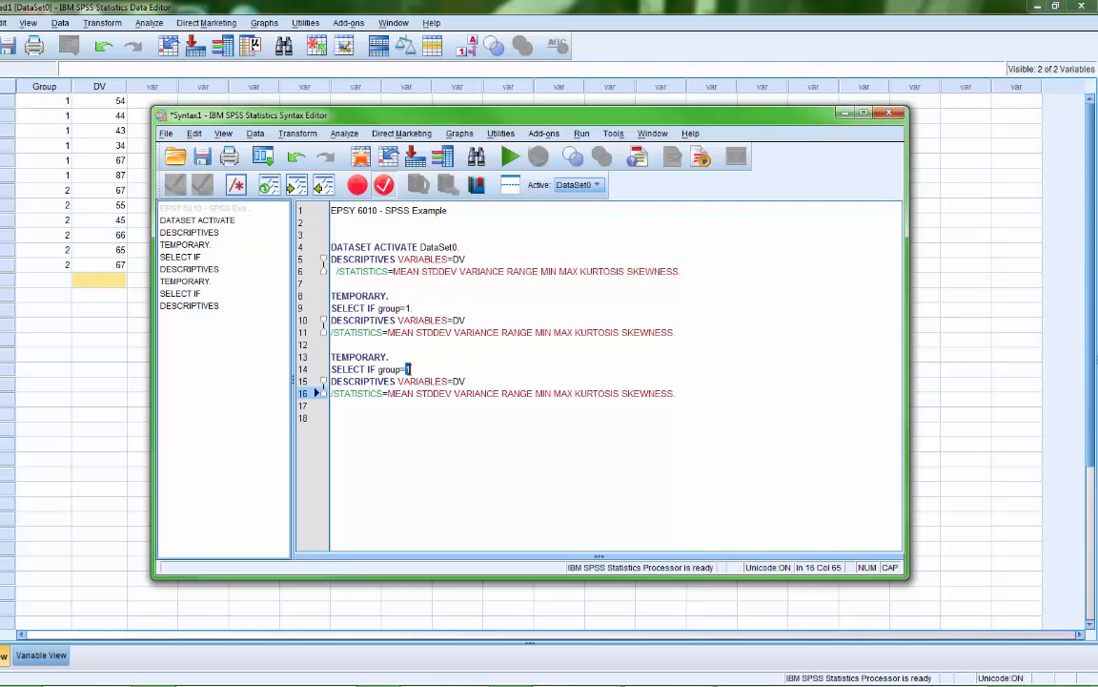
pyautogui.doubleClick(407, 369)
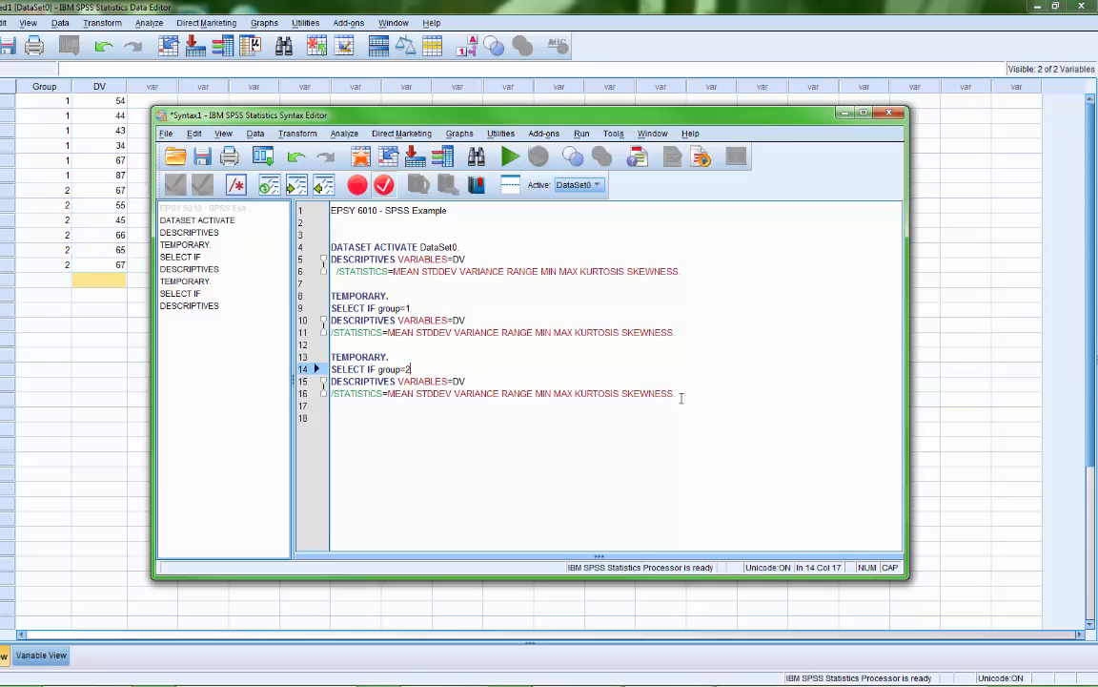
# Run the syntax block from TEMPORARY through /STATISTICS for group 2 and view the full output enlarged
pyautogui.moveTo(681, 398); pyautogui.dragTo(330, 355)
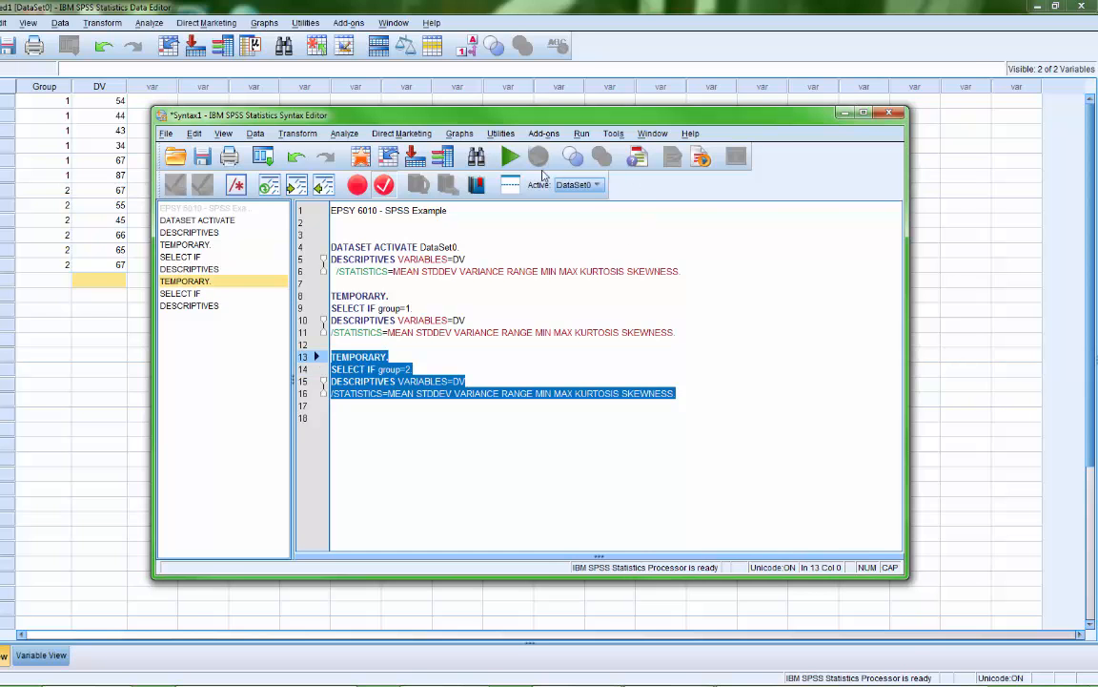
pyautogui.click(510, 156)
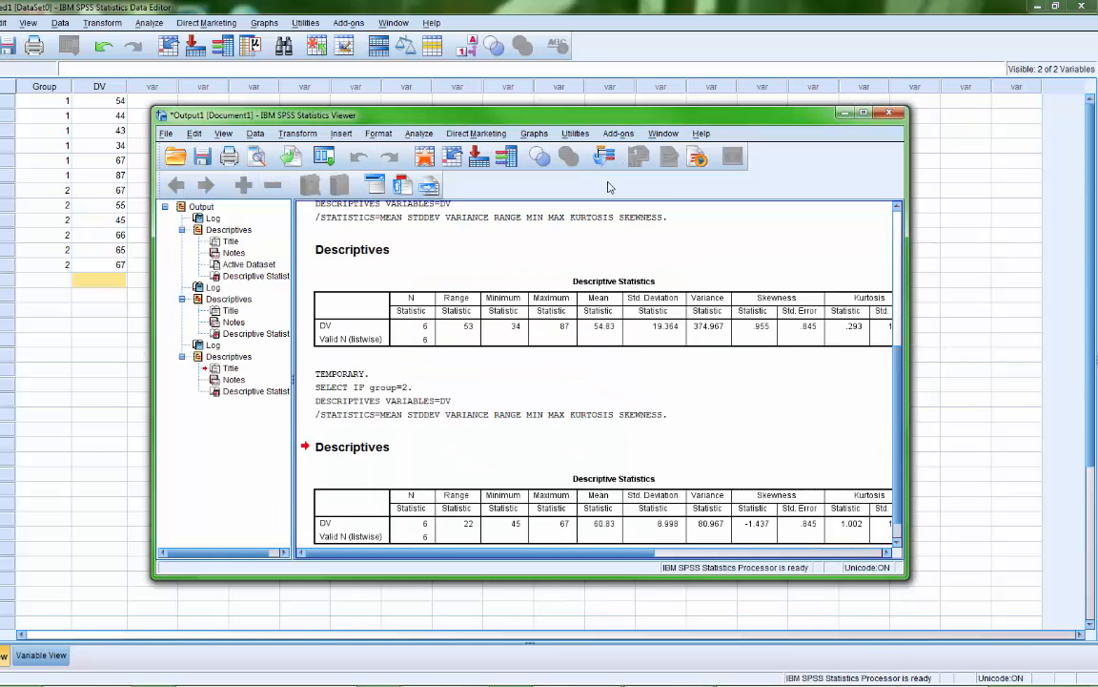
pyautogui.click(863, 113)
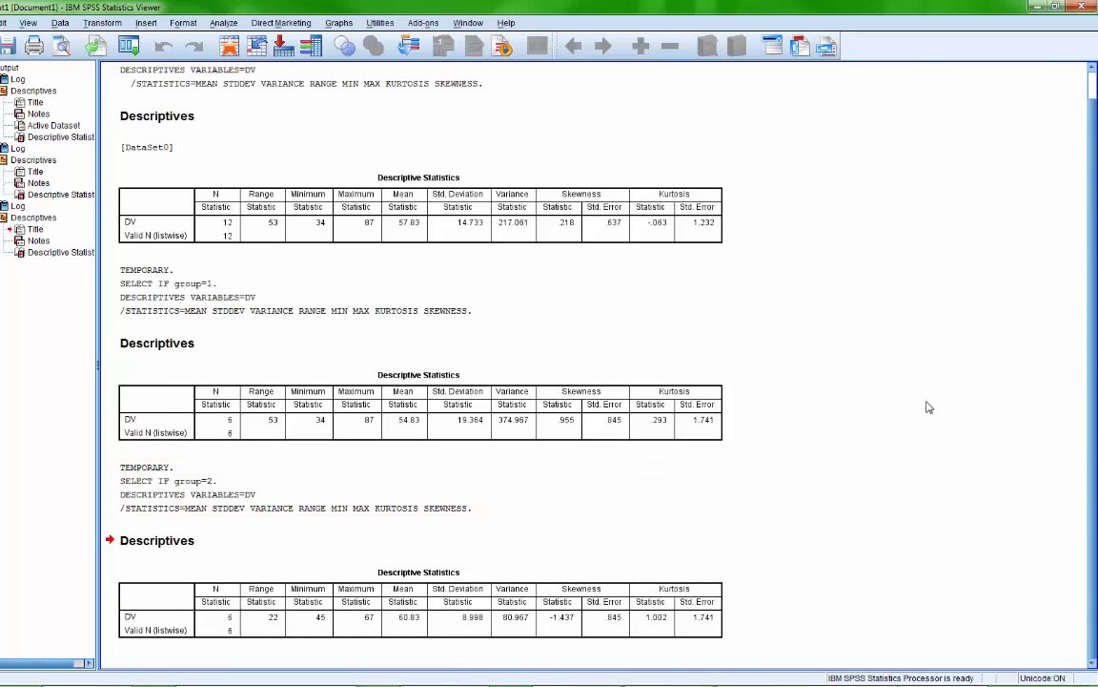
pyautogui.scroll(1, 944, 370)
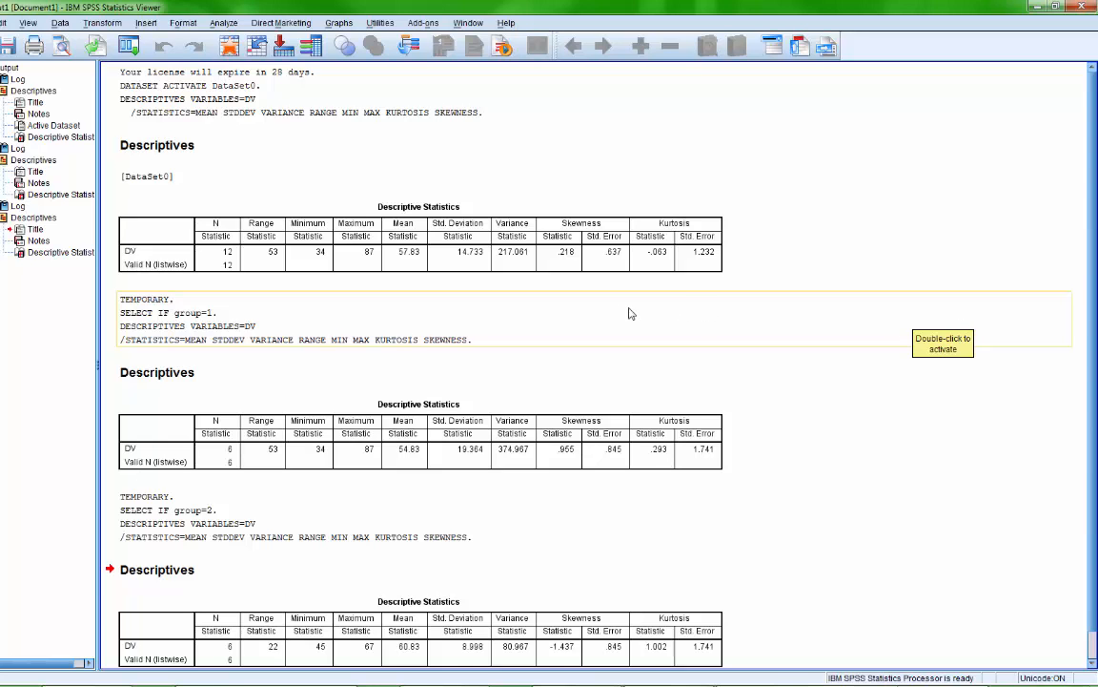
# Replace the licence expiry line in the first output log with the heading "EPSY 6010"
pyautogui.click(122, 82)
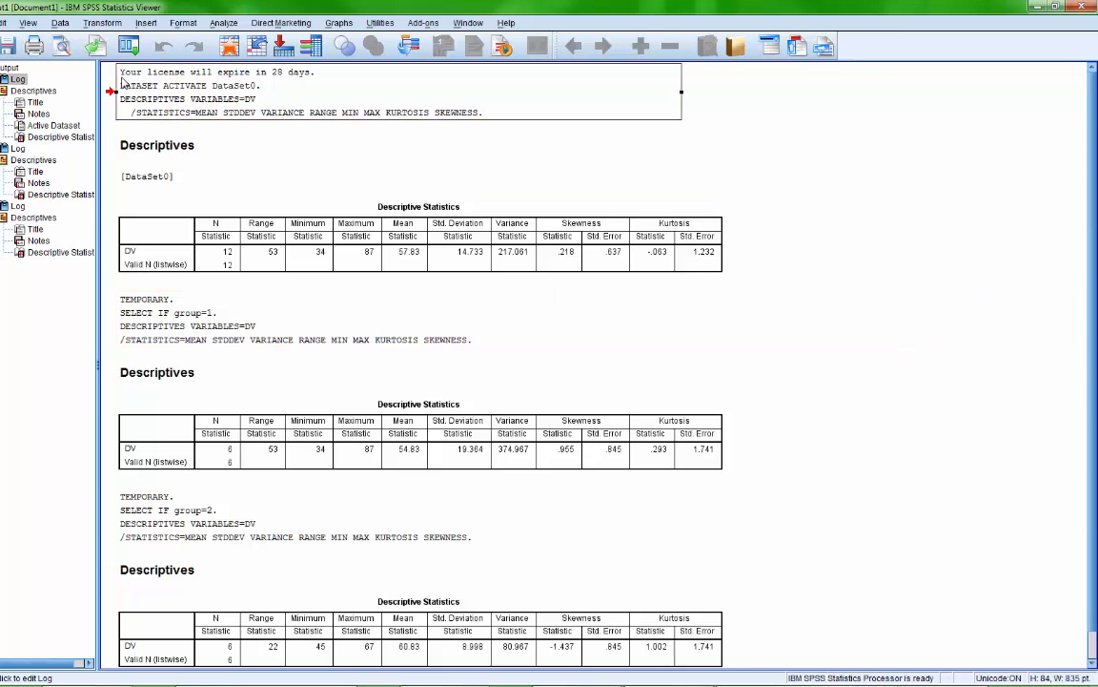
pyautogui.doubleClick(122, 83)
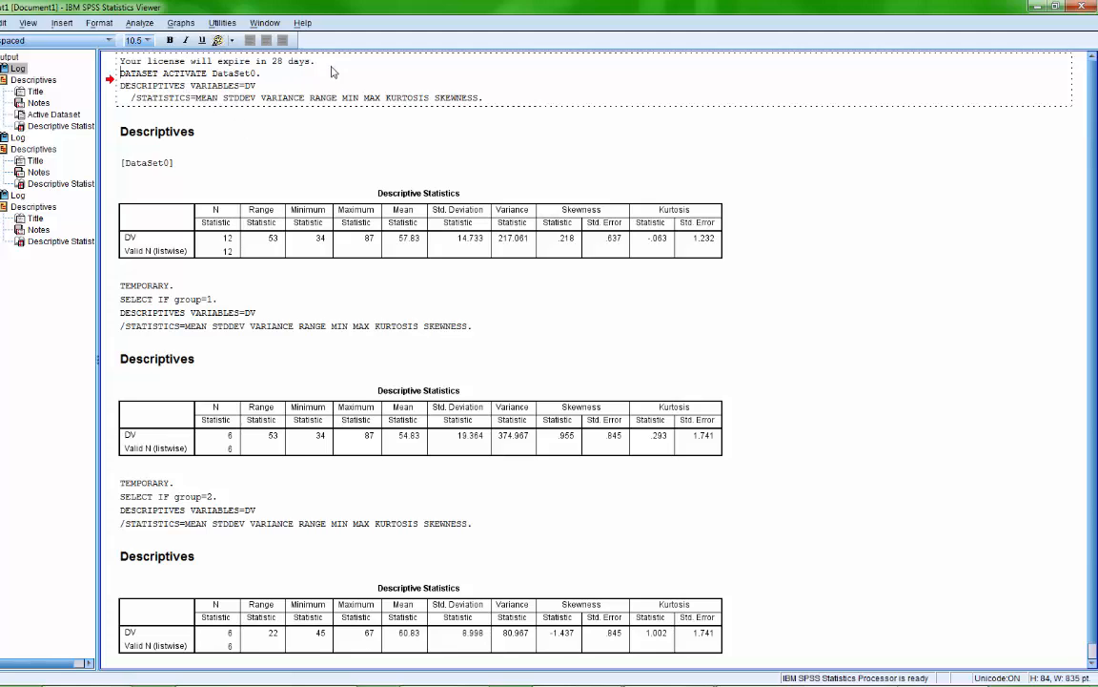
pyautogui.moveTo(307, 61); pyautogui.dragTo(122, 63)
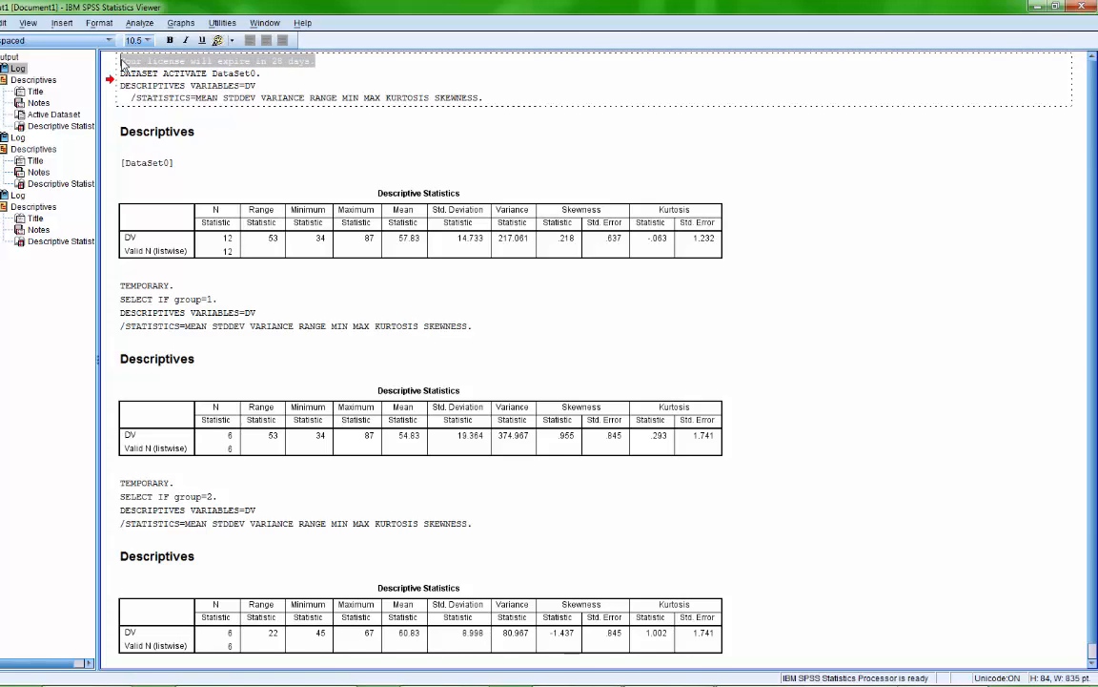
pyautogui.press('Delete')
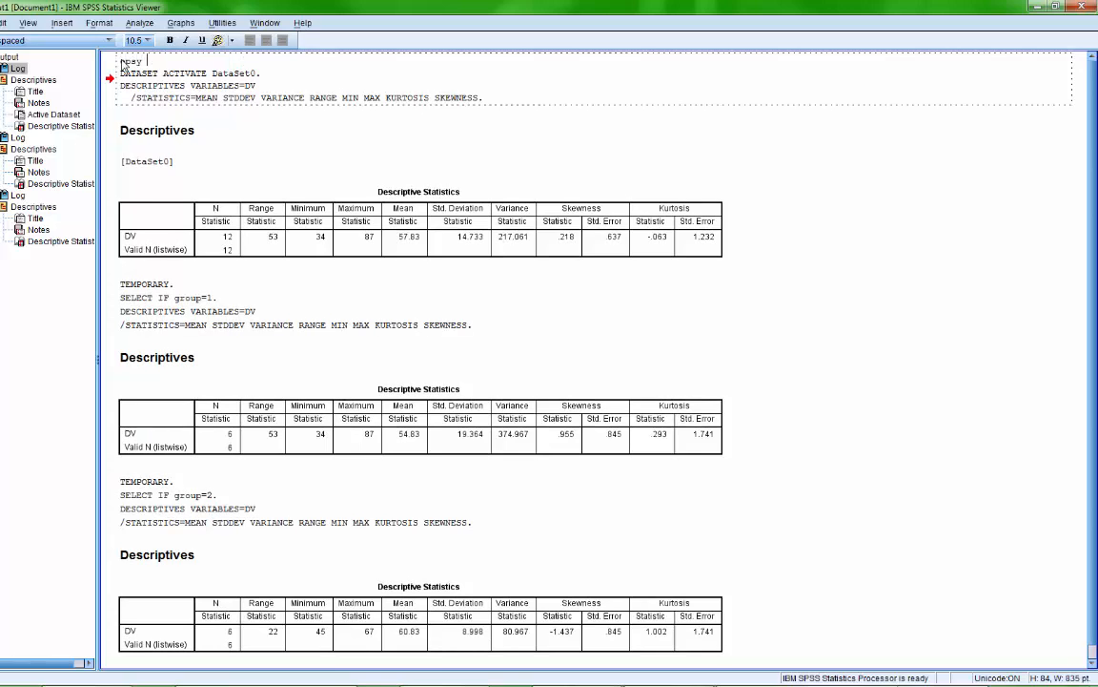
pyautogui.press('BackSpace')
pyautogui.press('BackSpace')
pyautogui.press('BackSpace')
pyautogui.press('BackSpace')
pyautogui.write('PPSY 6010')
pyautogui.press('Return')
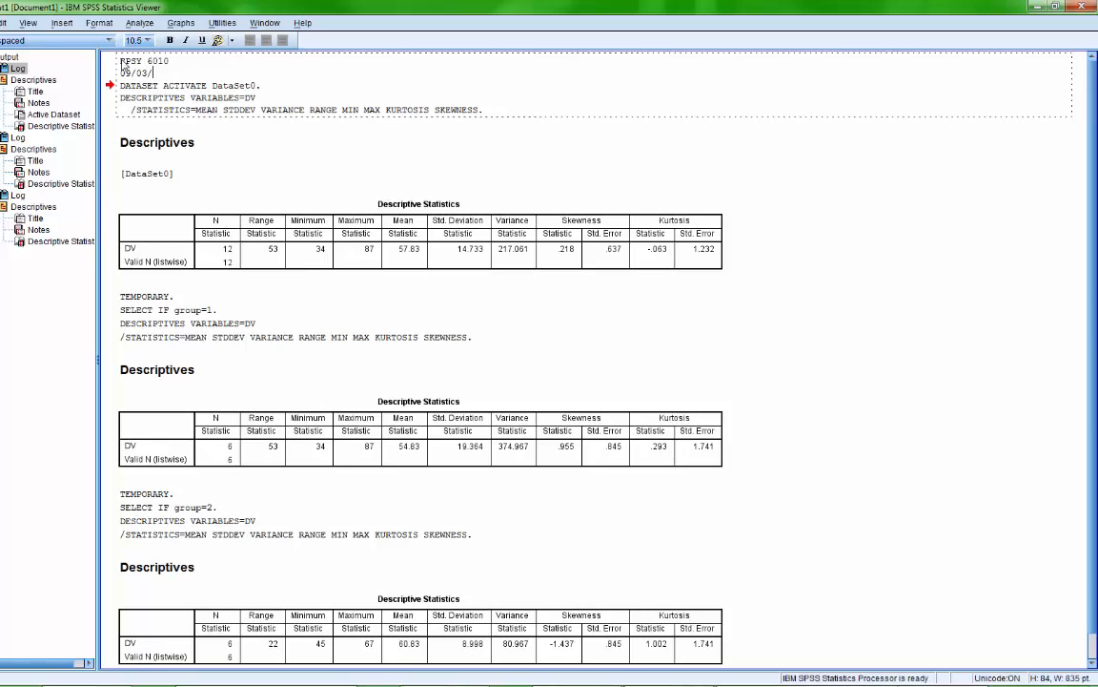
# Add the date 09/03/16 below the EPSY 6010 heading in the log, followed by a blank line
pyautogui.write('09/03/16')
pyautogui.press('Return')
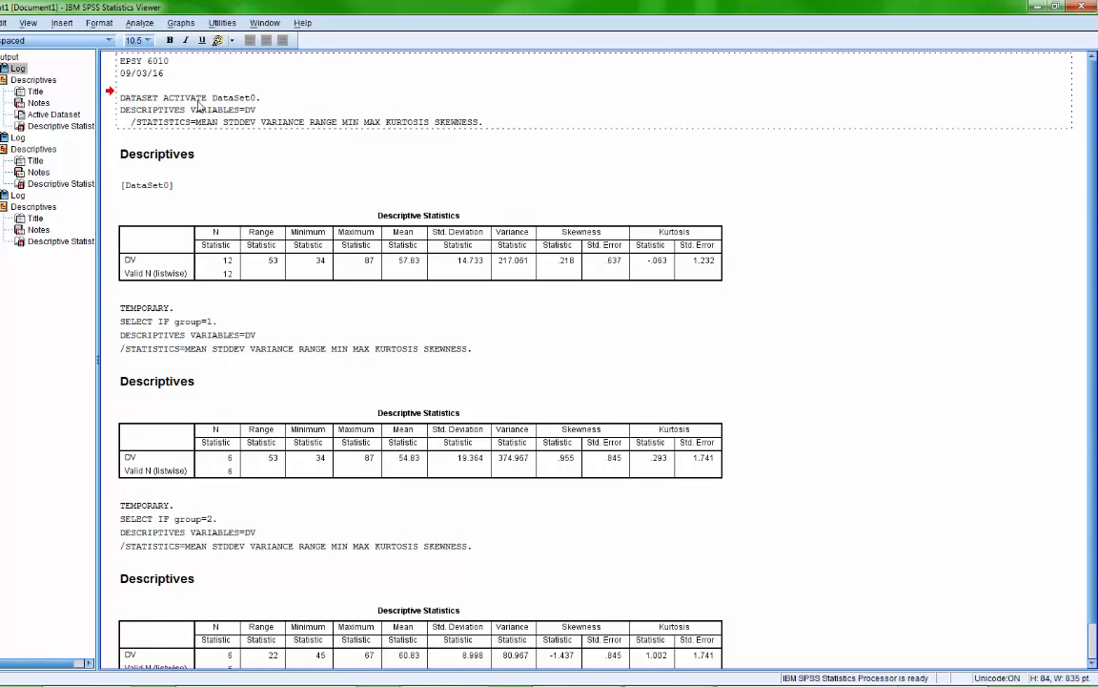
pyautogui.scroll(-1, 429, 290)
pyautogui.scroll(1, 429, 288)
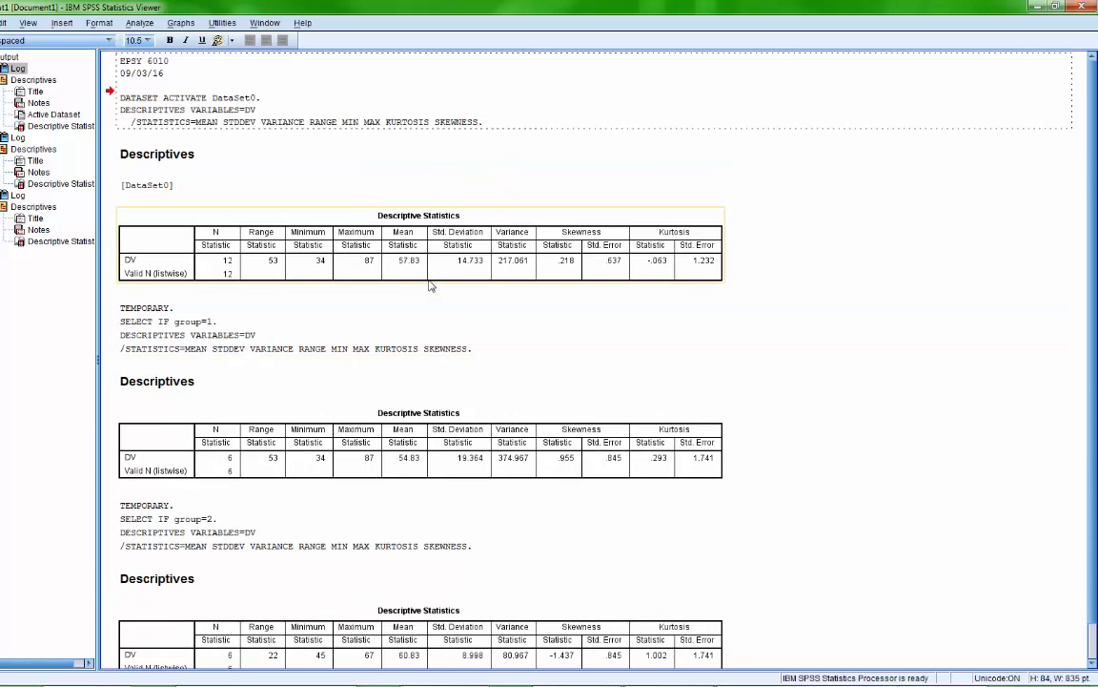
# Examine the save-as options for the output document and close them without saving
pyautogui.click(0, 23)
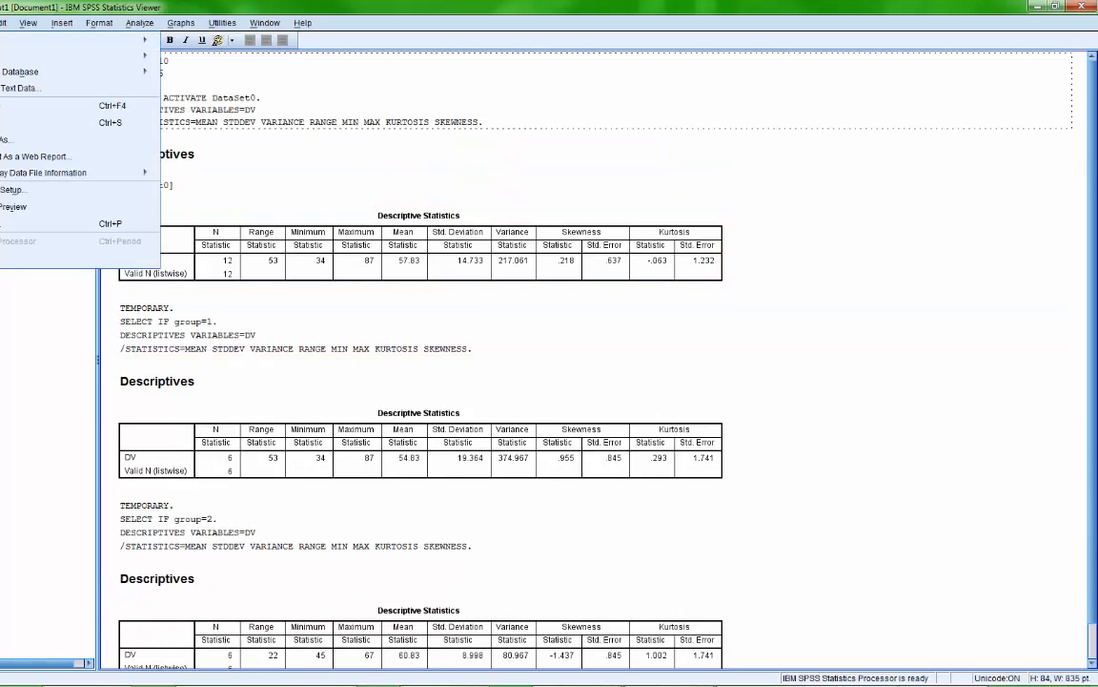
pyautogui.click(37, 143)
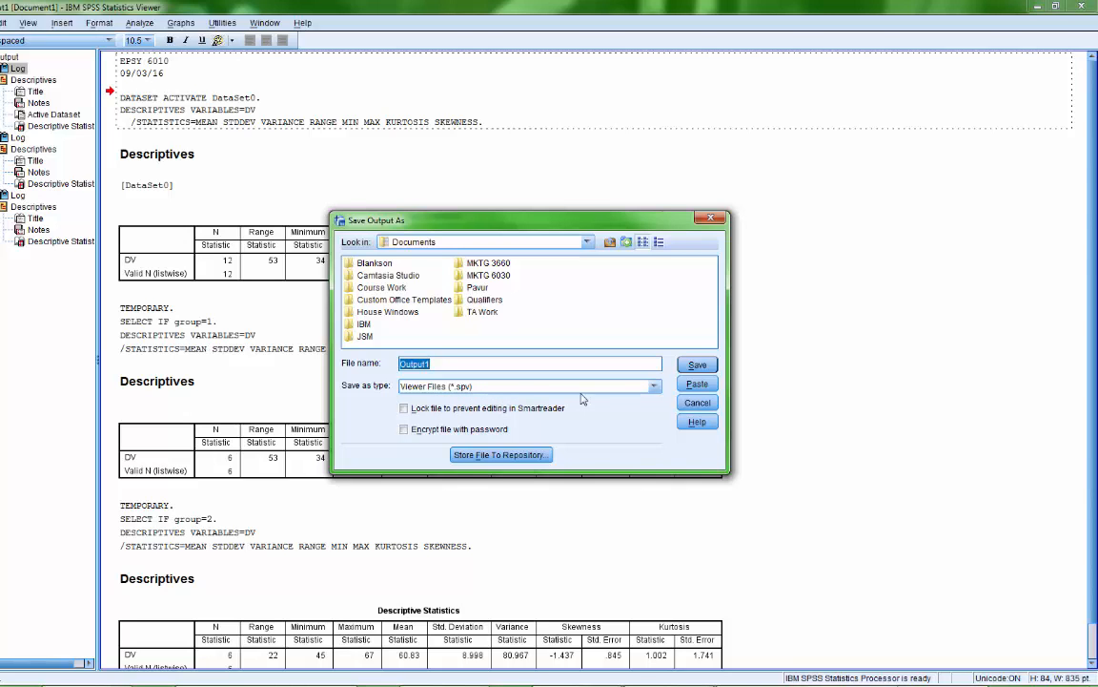
pyautogui.click(710, 405)
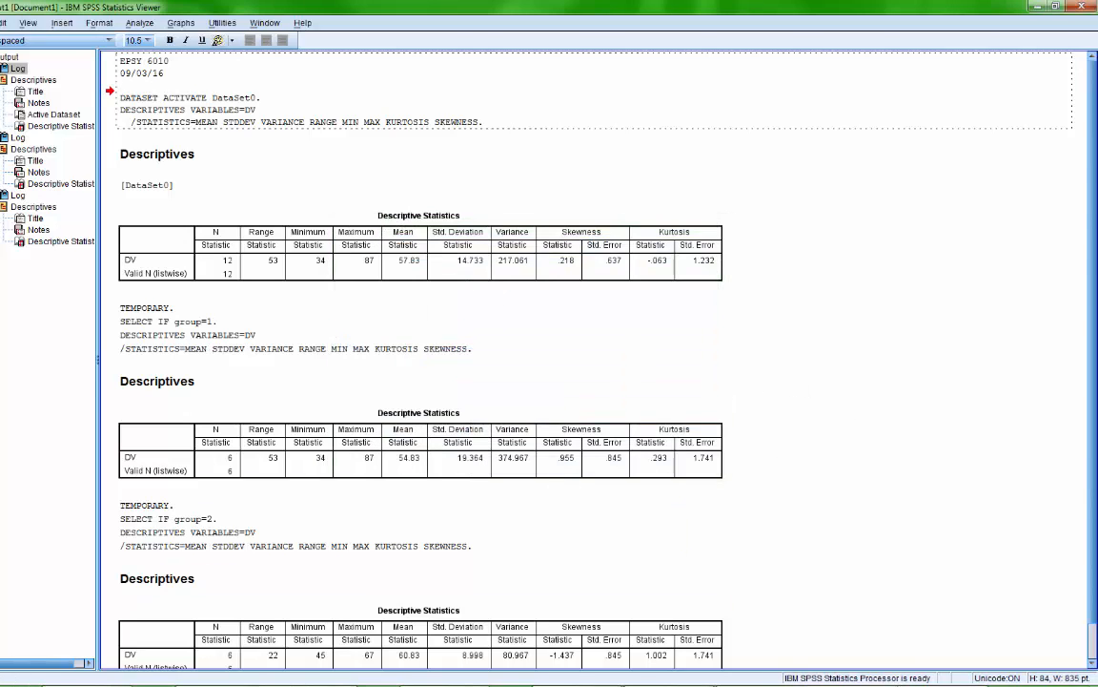
# Switch to the Data Editor, examine the save-as options for the dataset, and close them without saving
pyautogui.hotkey('alt', 'Tab')
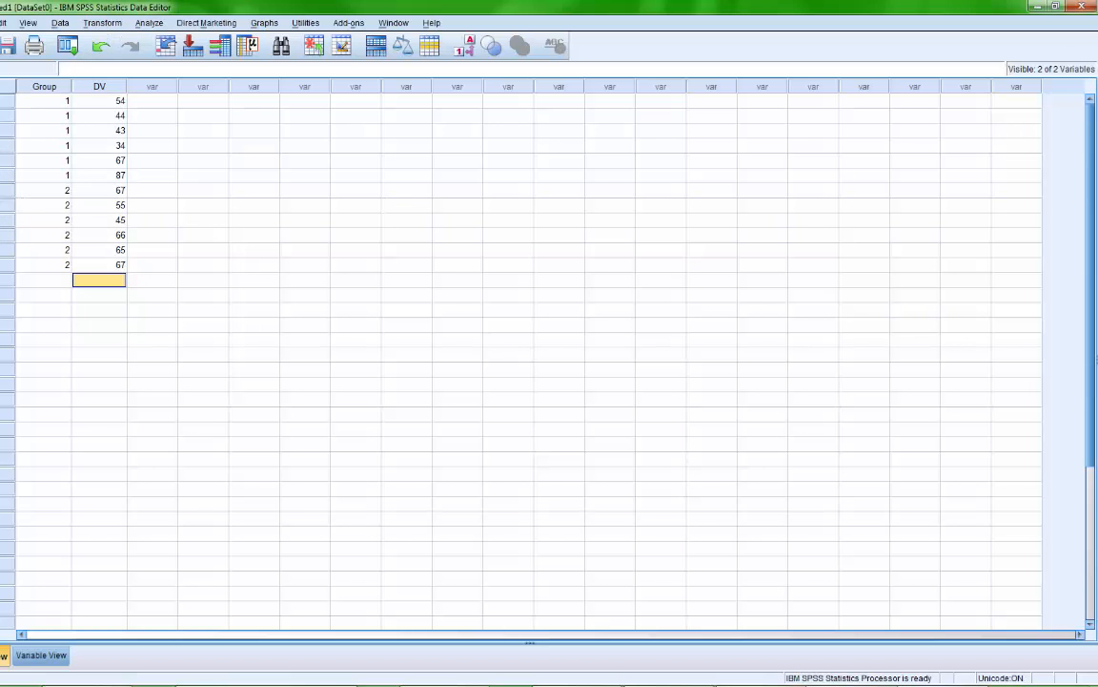
pyautogui.hotkey('alt', 'f')
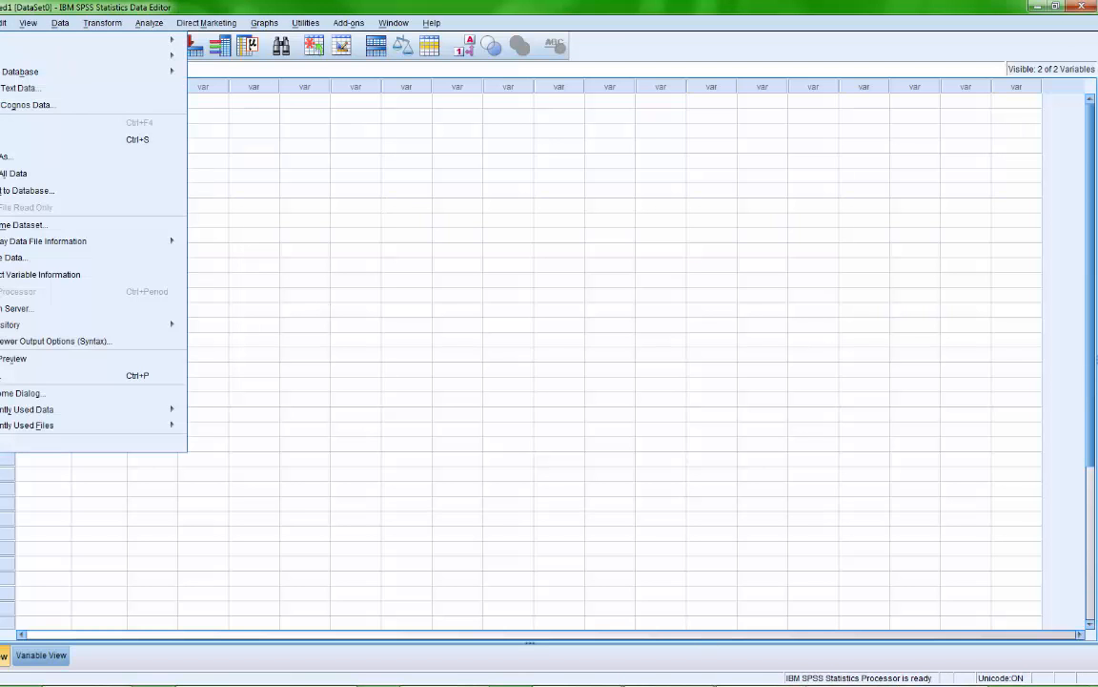
pyautogui.click(2, 156)
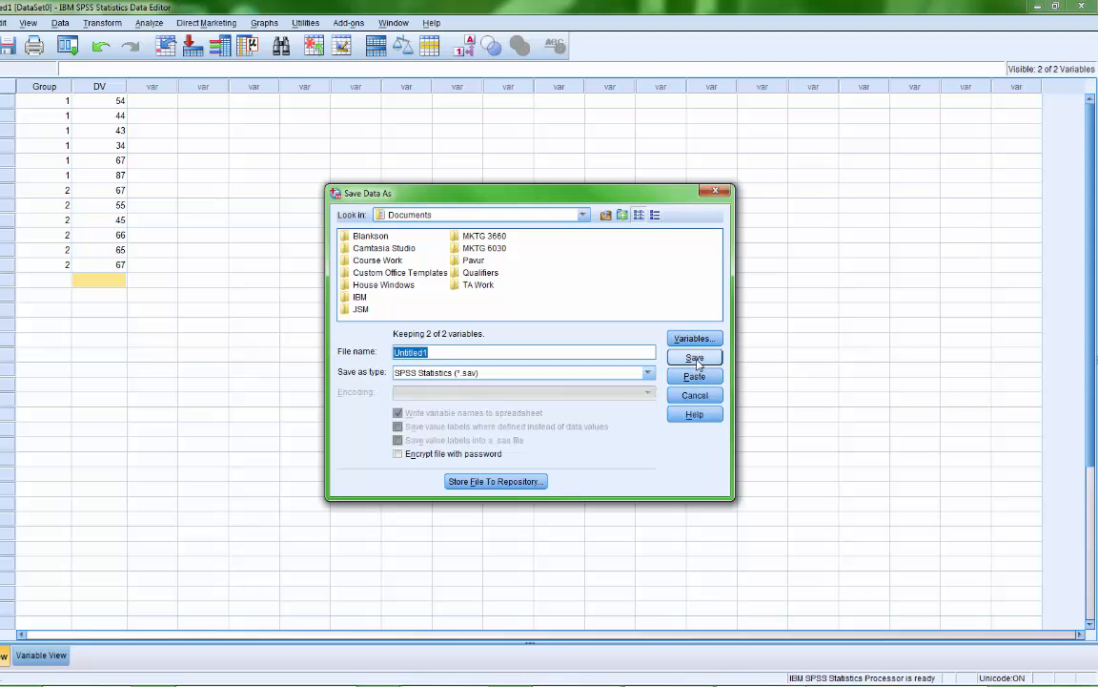
pyautogui.click(695, 395)
# Bring up the Syntax Editor enlarged and open the save-as options for the syntax file
pyautogui.click(939, 685)
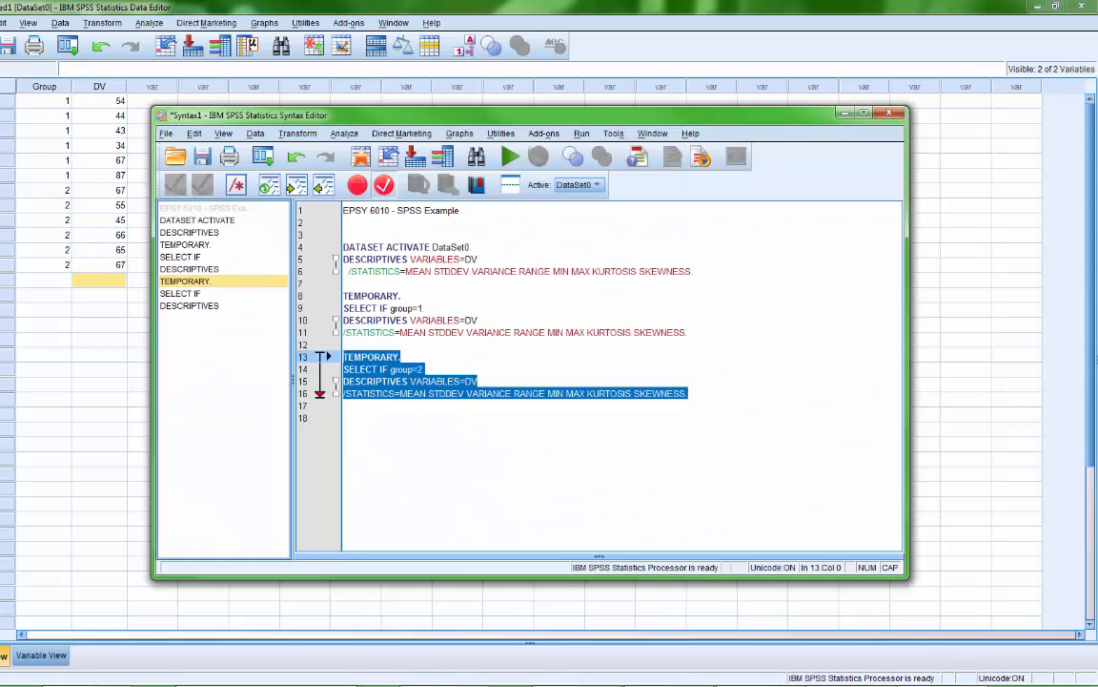
pyautogui.click(858, 114)
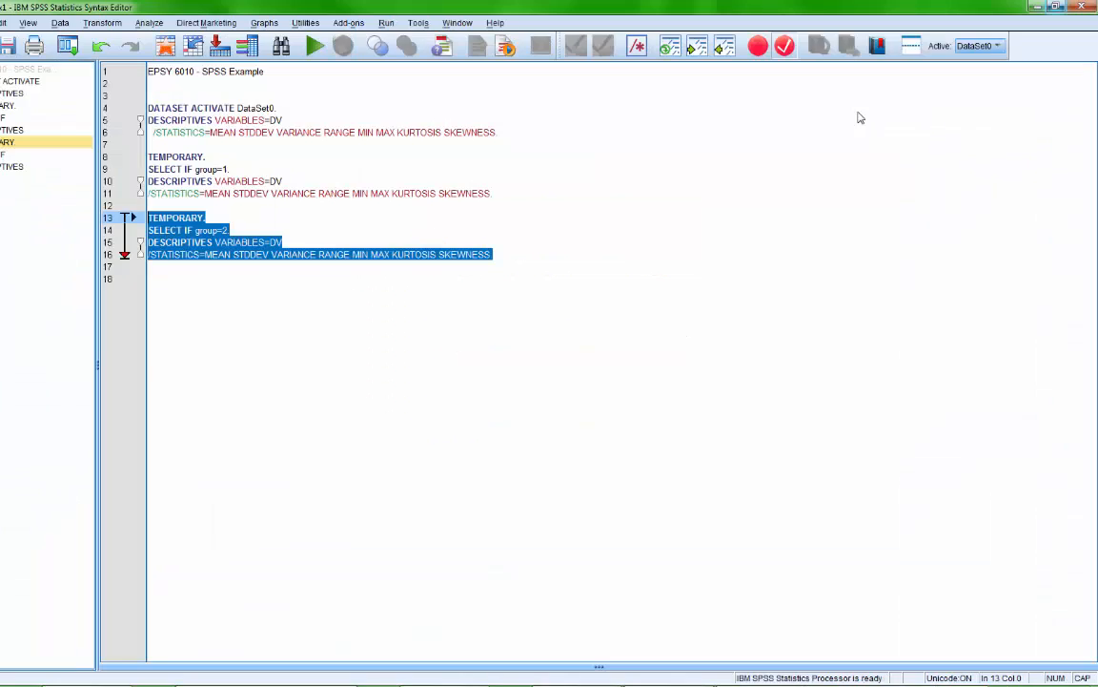
pyautogui.hotkey('alt', 'f')
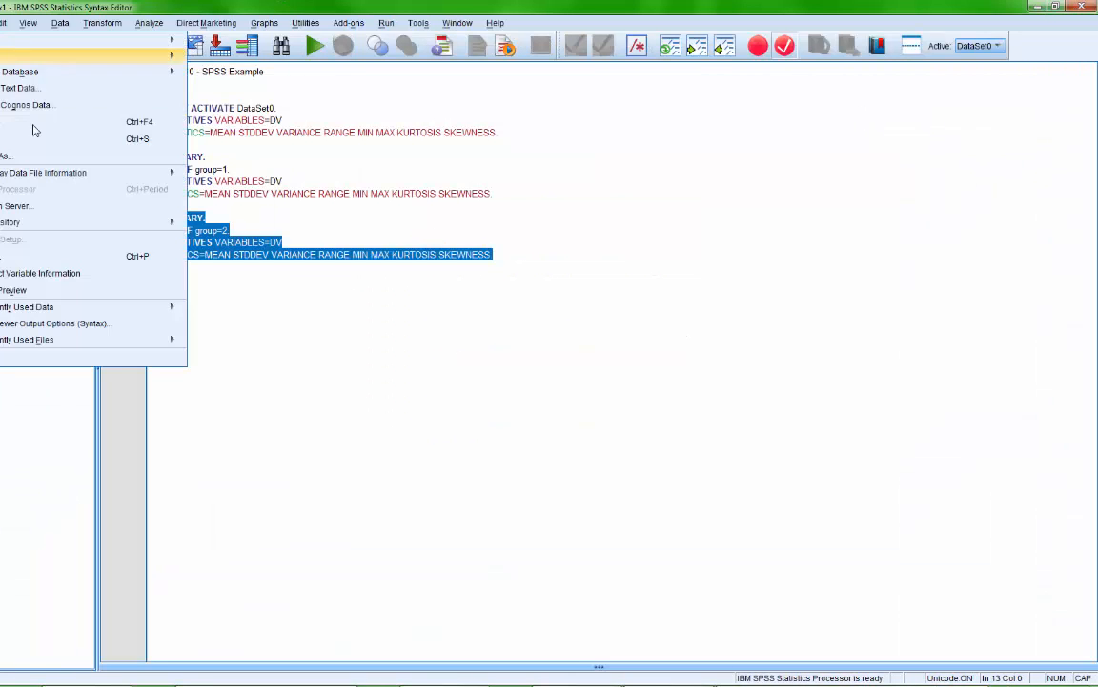
pyautogui.click(49, 156)
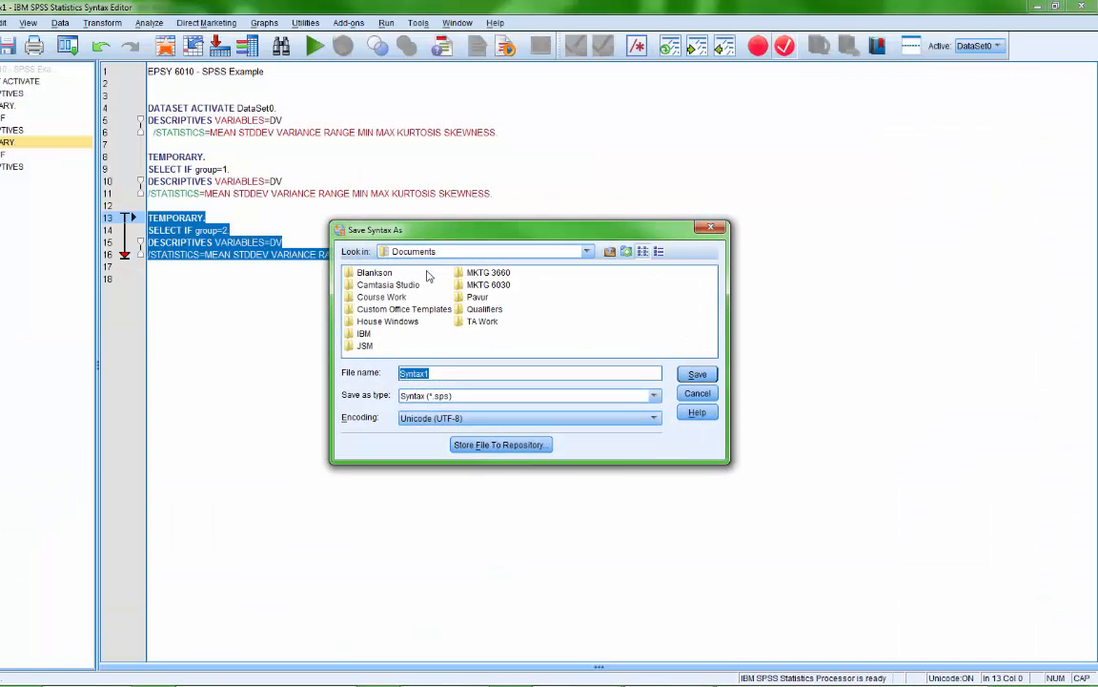